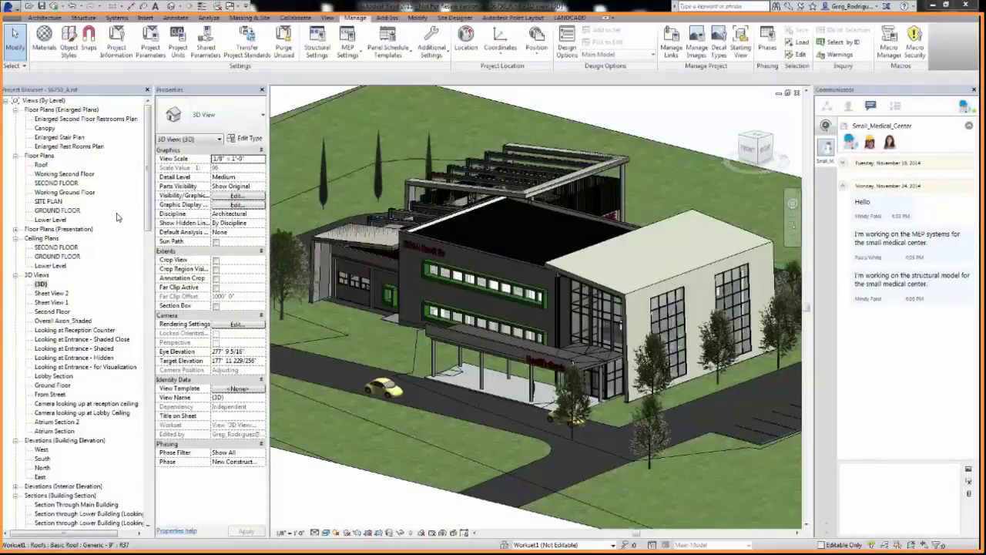
- Open the Ground Floor plan and zoom into the exam rooms
double_click(75, 210)
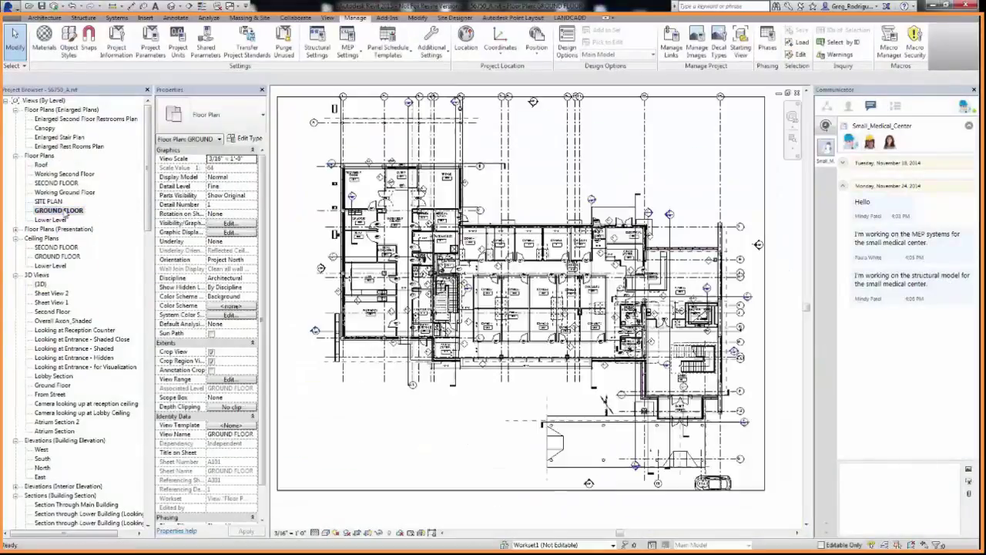
scroll(516, 308, "up", 3)
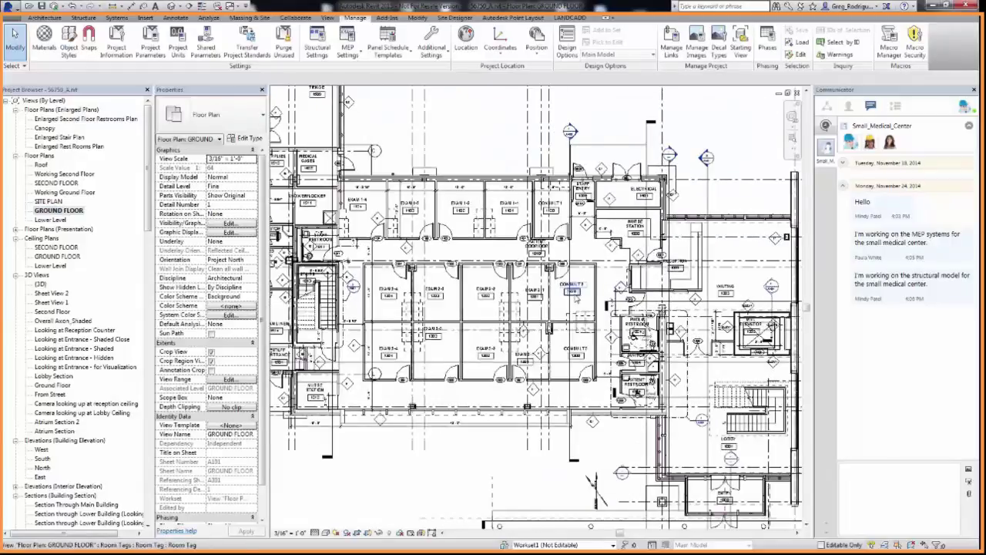
scroll(516, 312, "up", 3)
scroll(516, 312, "up", 3)
scroll(516, 312, "up", 2)
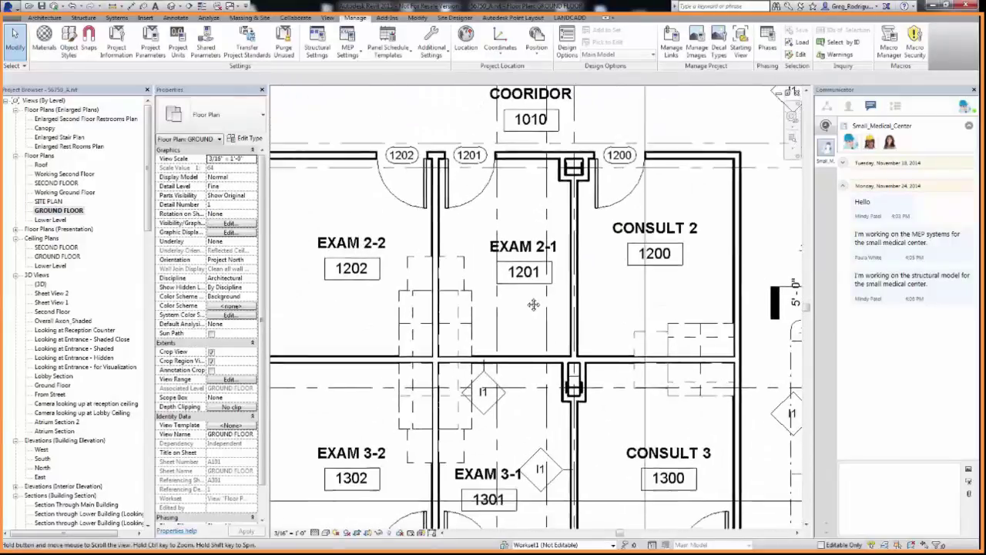
middle_click_drag(524, 309, 541, 263)
scroll(535, 256, "down", 1)
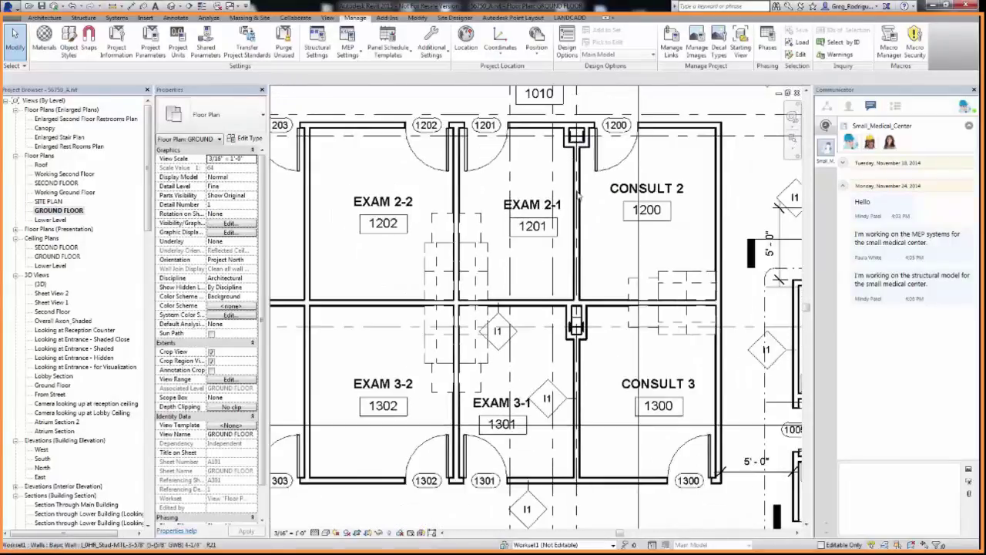
- Open Working Ground Floor and tell the team the walls in rooms 1201 and 1301 move two feet
double_click(44, 192)
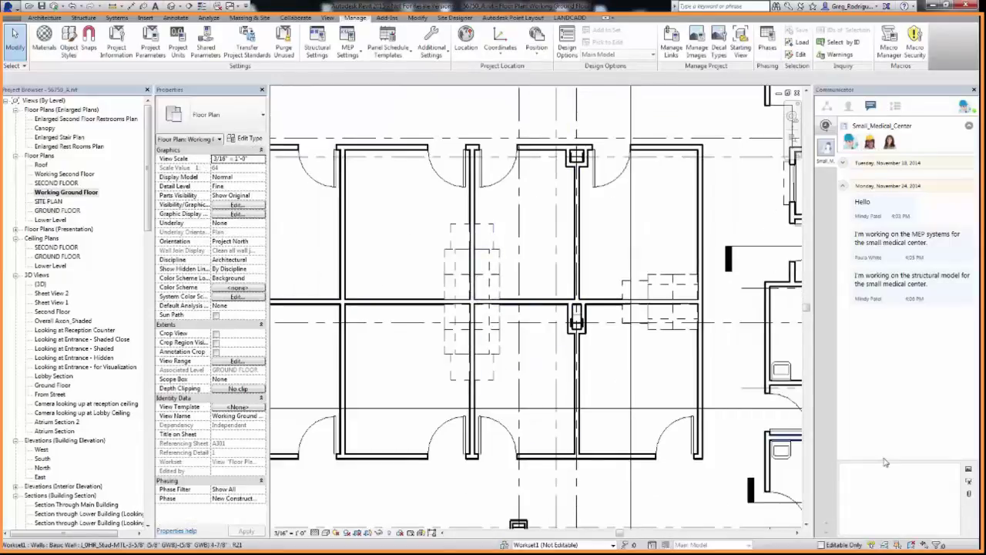
type("Hi")
type("llo team we are moving the walls in rooms 1201 & 1301 two feet")
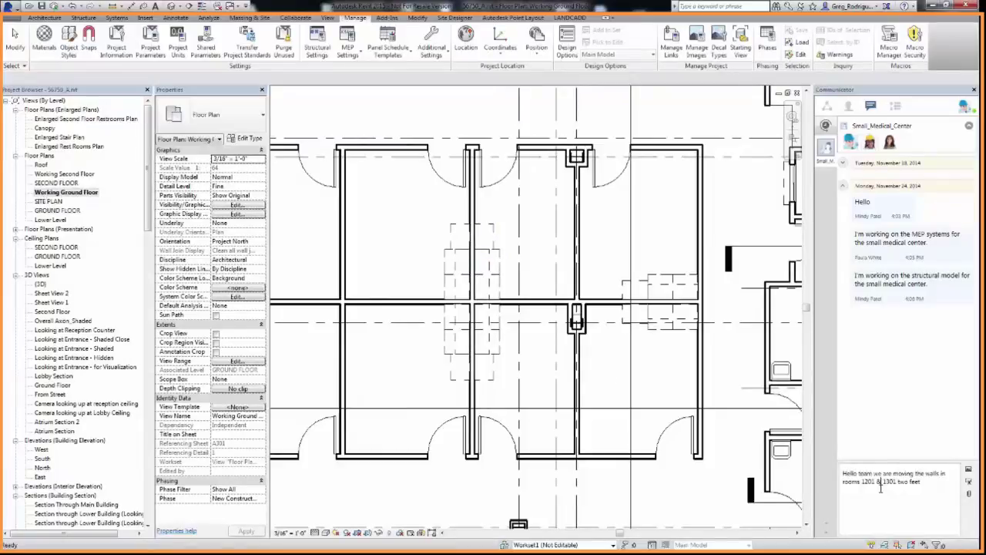
key("Return")
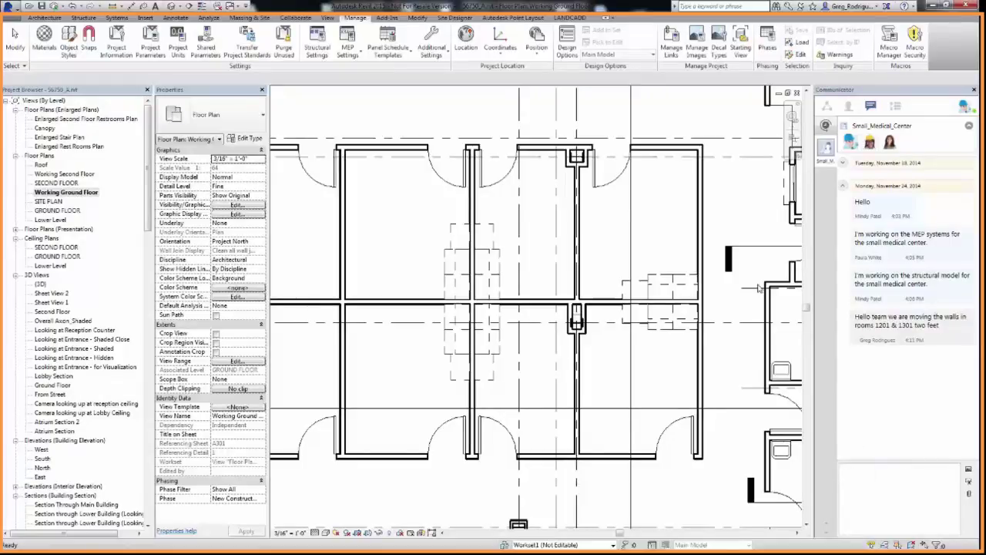
- Shift the door into CONSULT 2 toward the room's corner
left_click(418, 17)
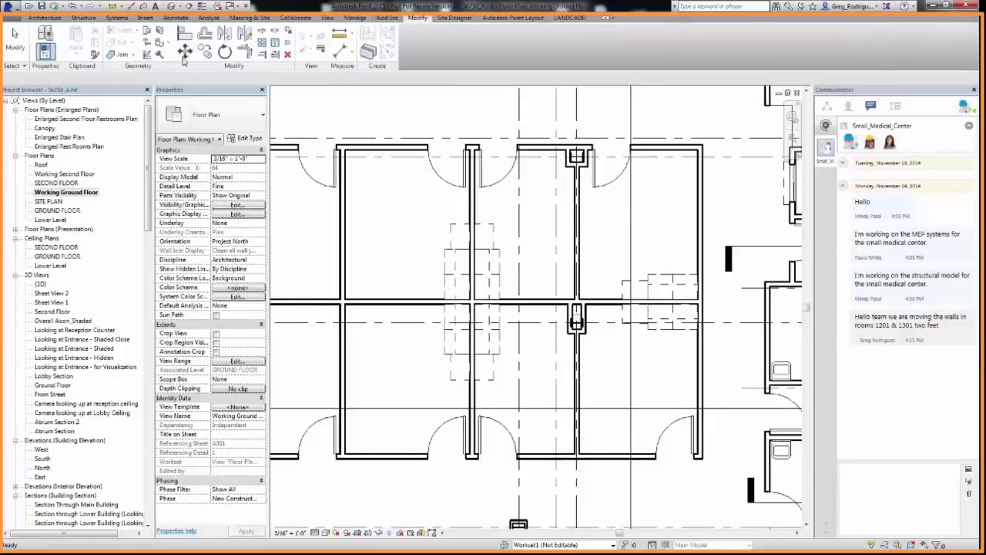
left_click(620, 178)
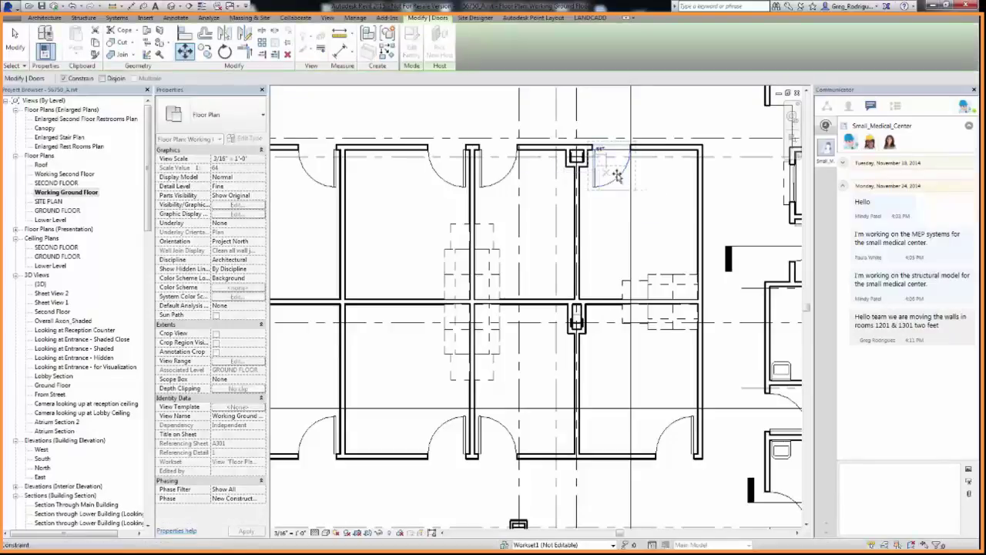
left_click_drag(626, 183, 661, 171)
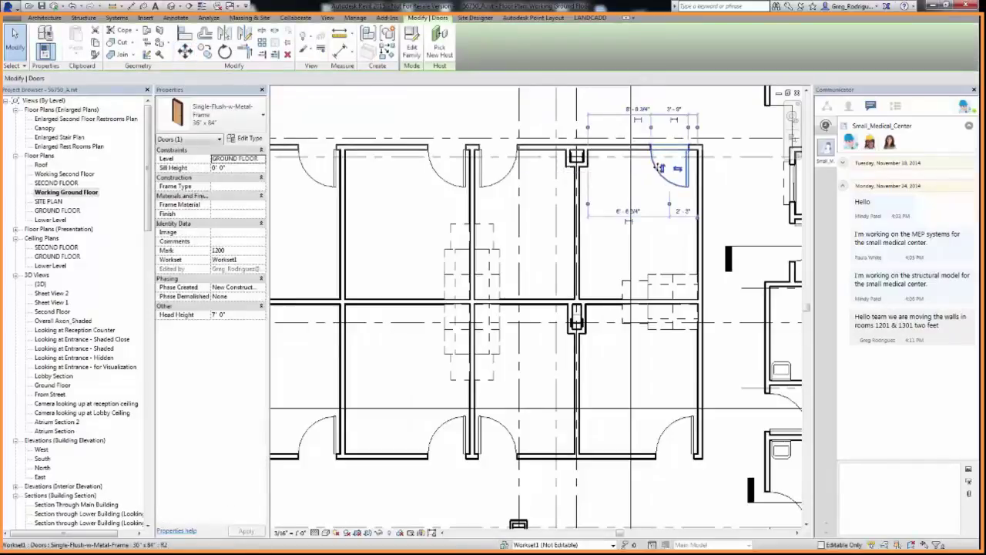
- Move the walls beside rooms 1201 and 1301 right and place an edit request for them
mouse_move(561, 267)
left_mouse_down()
mouse_move(584, 362)
mouse_move(590, 448)
left_mouse_up()
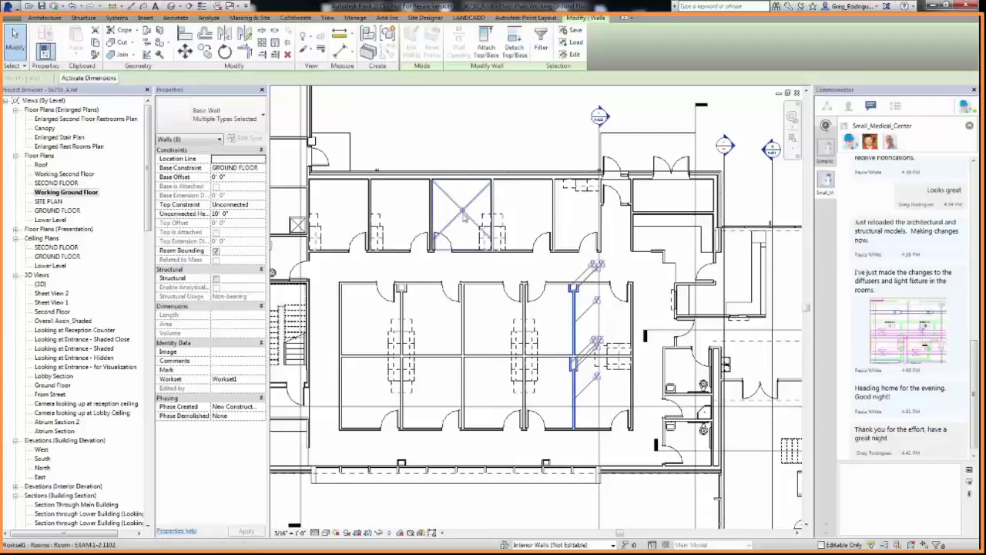
left_click(184, 51)
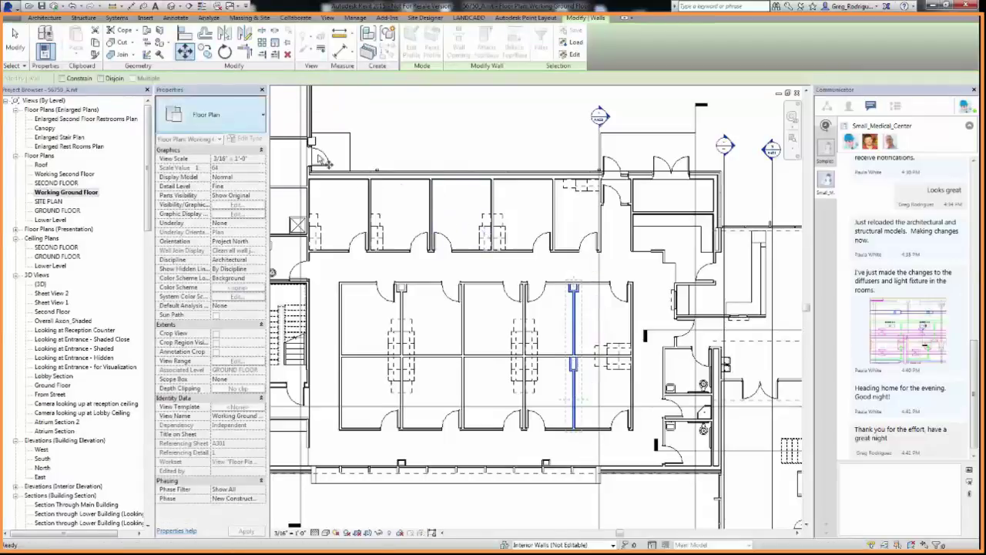
left_click(577, 271)
left_click(591, 271)
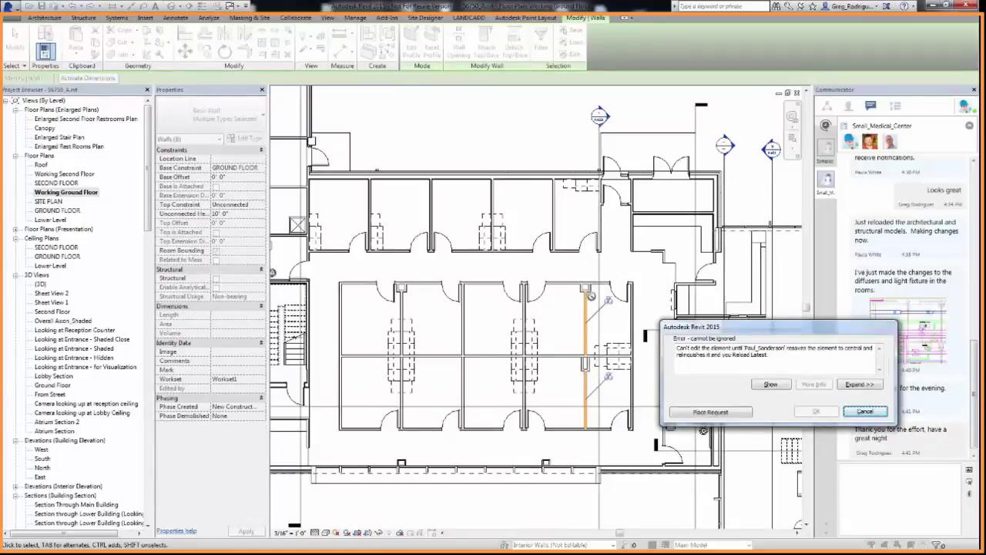
left_click(709, 413)
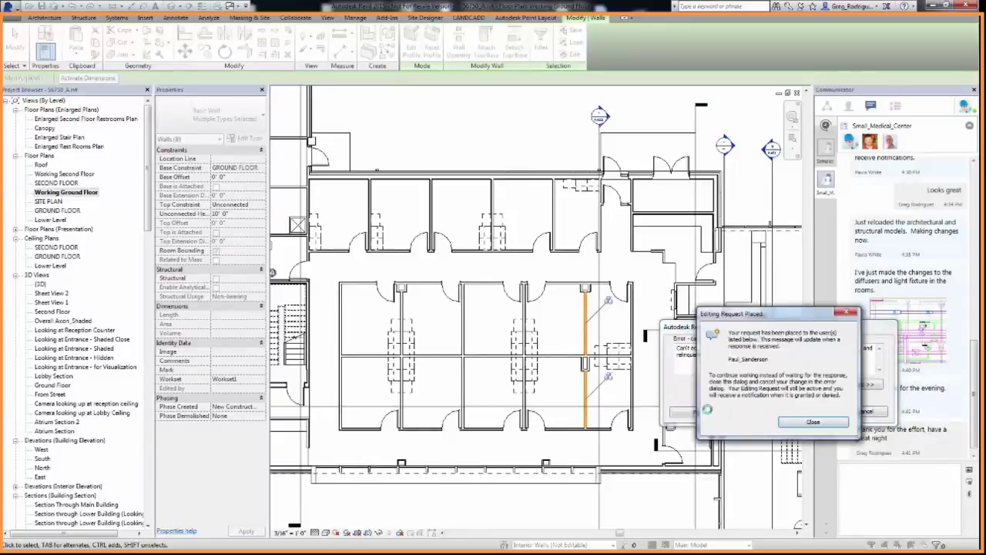
left_click(793, 424)
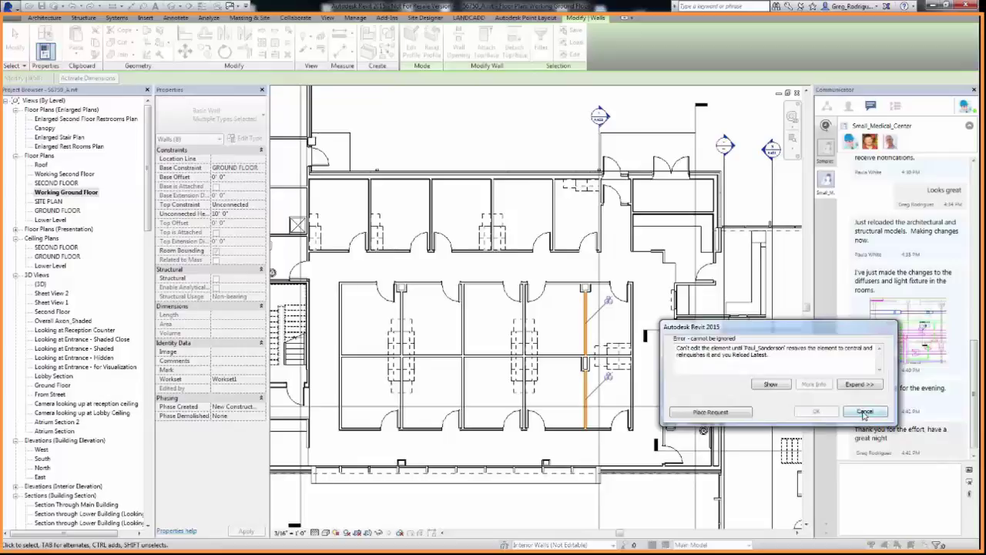
- Cancel the blocked move and message 'Paul Please grant my request to move these walls'
left_click(864, 412)
left_click(877, 489)
type("Paul ")
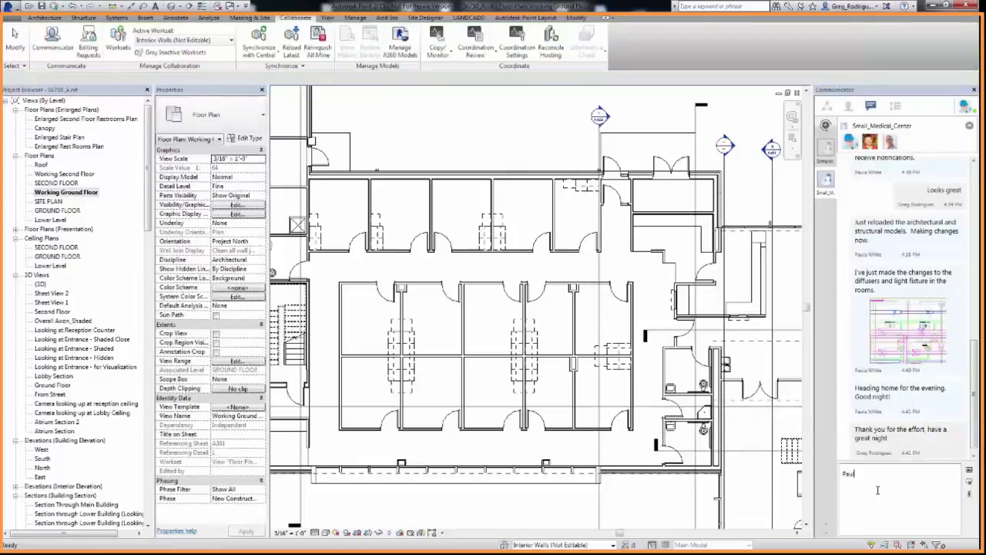
type("Please grant my request to move these walls")
key("Return")
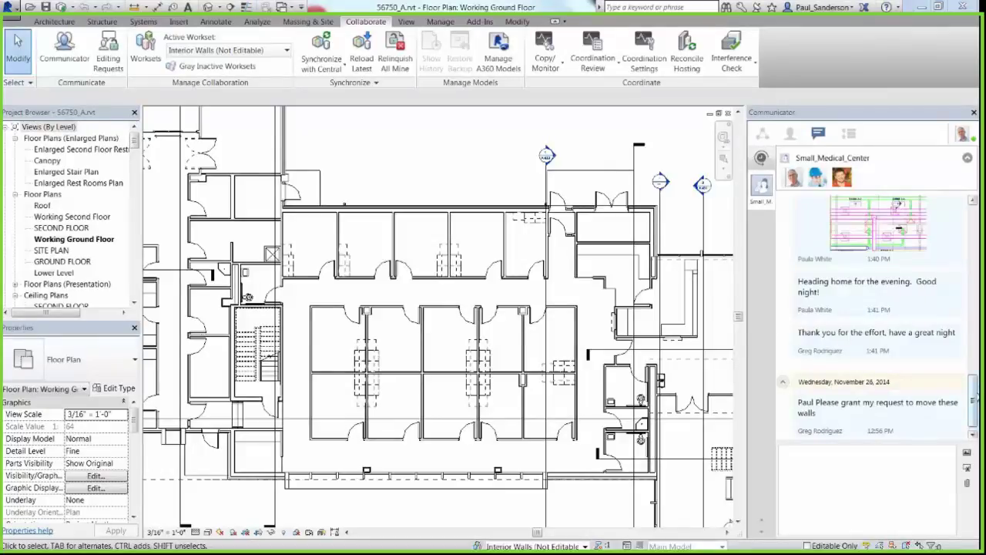
- Grant the pending wall-editing request from the Editing Requests list
mouse_move(905, 331)
left_click(110, 59)
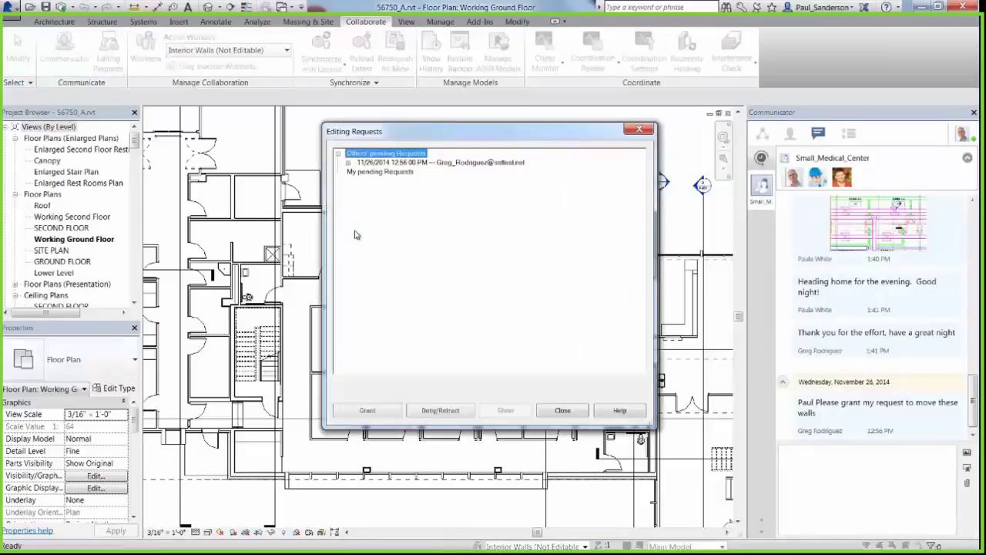
left_click(371, 164)
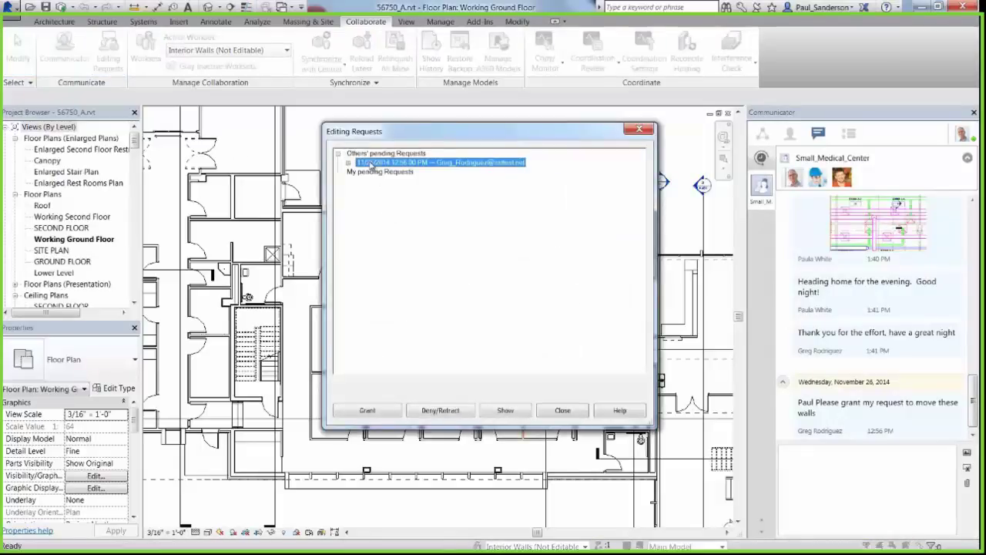
left_click(381, 413)
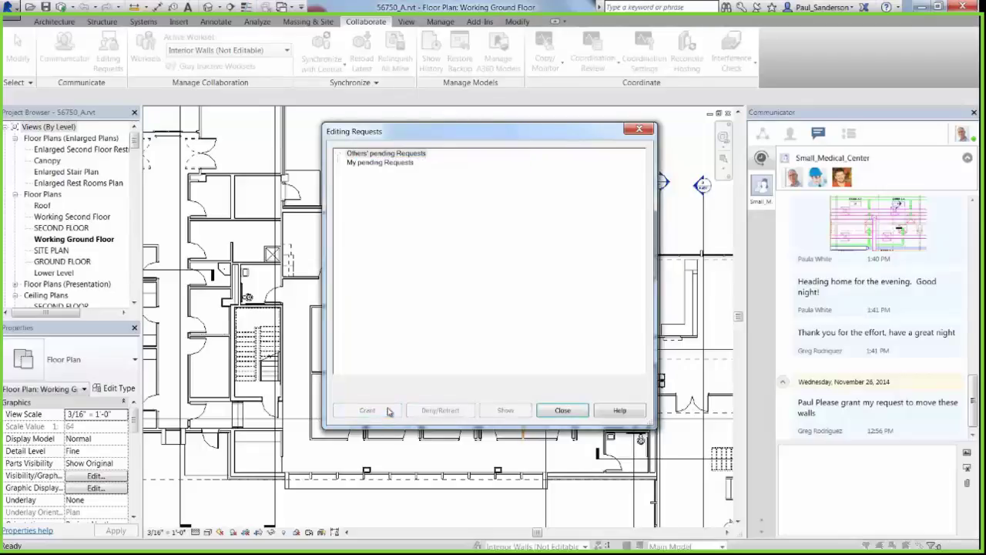
left_click(582, 414)
- Reply in chat 'Greg, I have granted your request'
left_click(838, 462)
type("Greg")
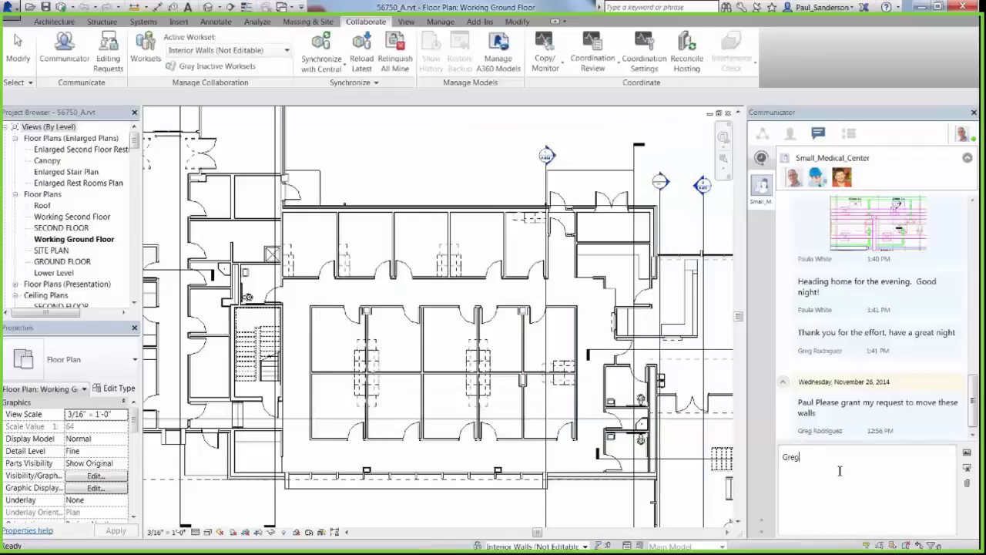
type(", I have granted your request")
key("Return")
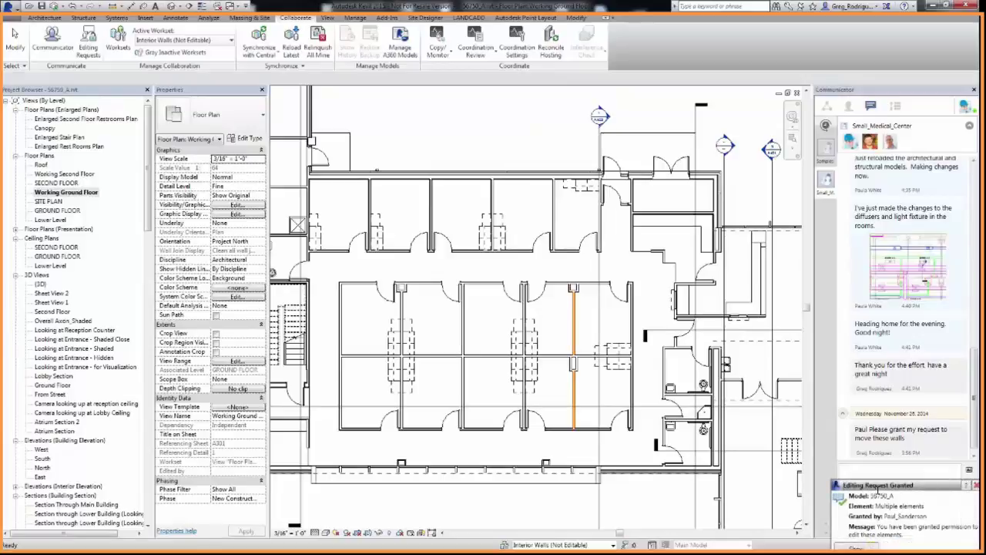
- Shift the now-editable vertical walls beside the exam rooms right, then open the Synchronize with Central options
left_click(855, 546)
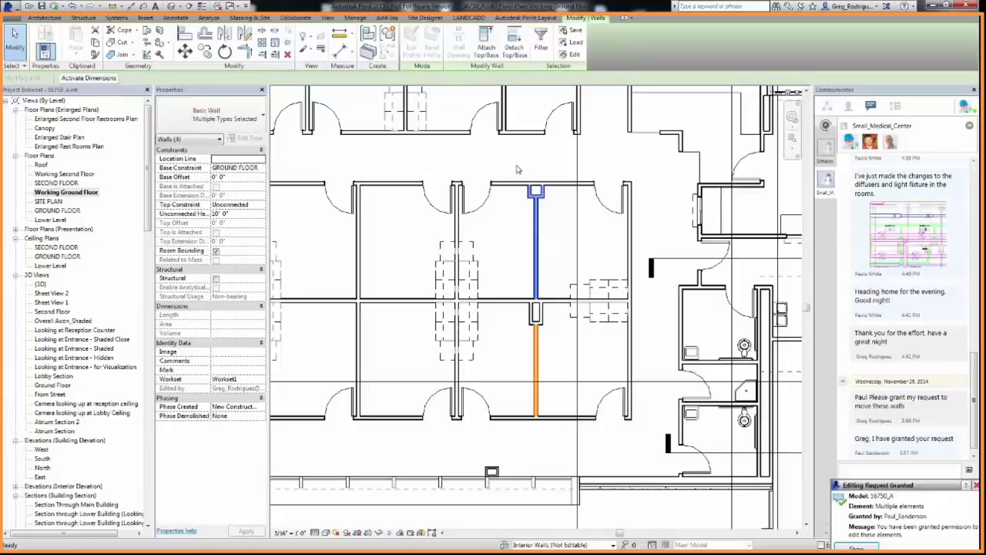
left_click_drag(516, 165, 550, 439)
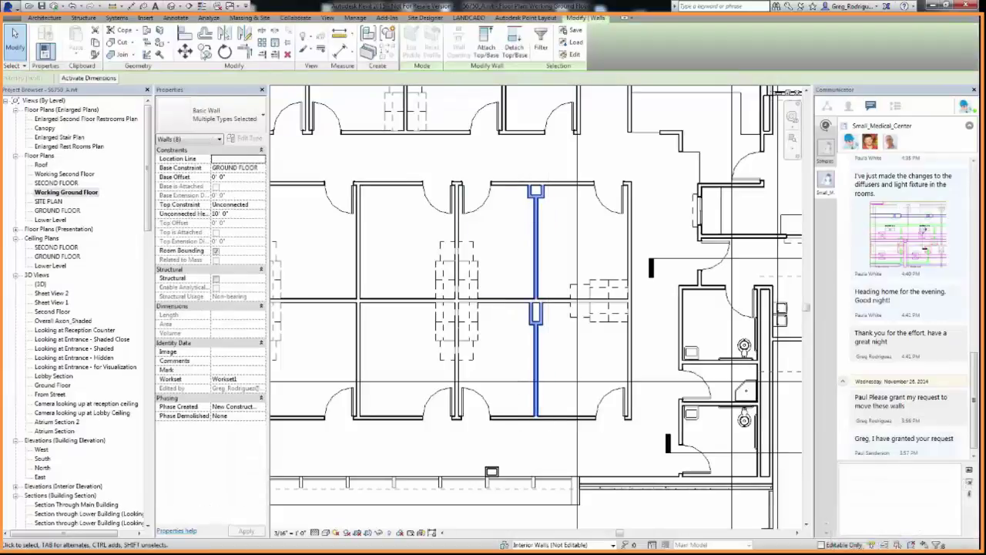
left_click_drag(537, 174, 563, 170)
left_click(563, 169)
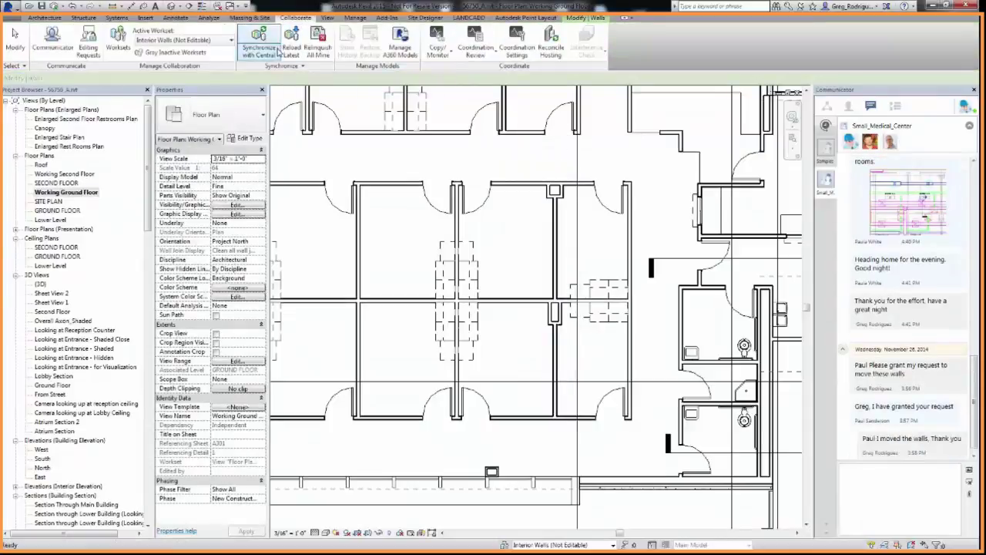
left_click(259, 52)
- Sync to central with comment 'Walls in rooms 1201 and 1301 have been moved two feet'
left_click(283, 72)
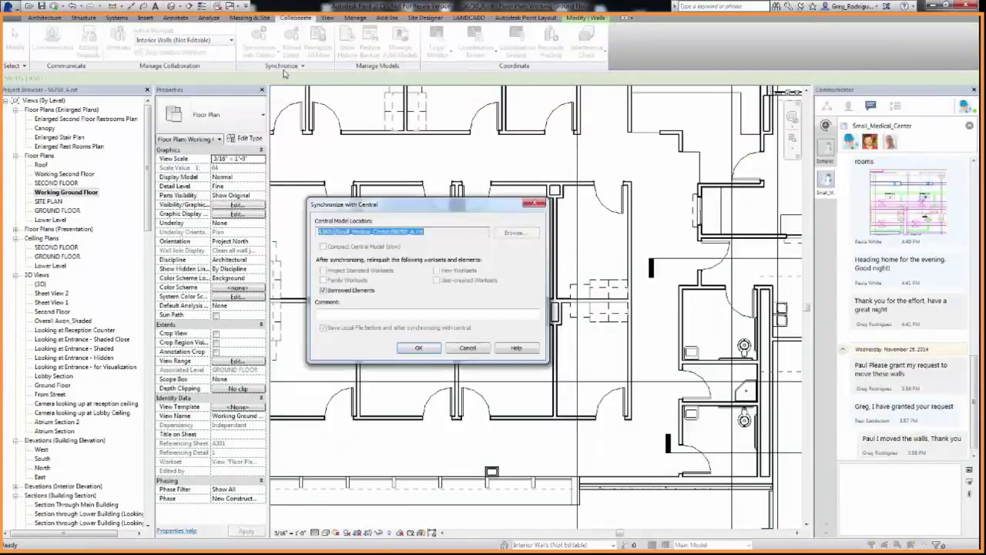
type("Wall")
type("s in rooms 1201 and 1301 have been moved two feet.")
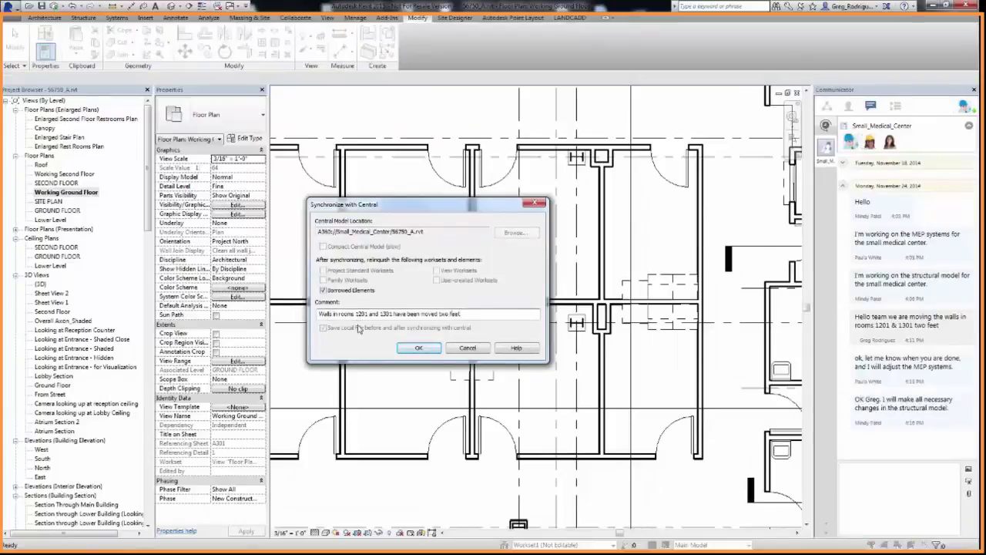
left_click(418, 348)
left_click(875, 106)
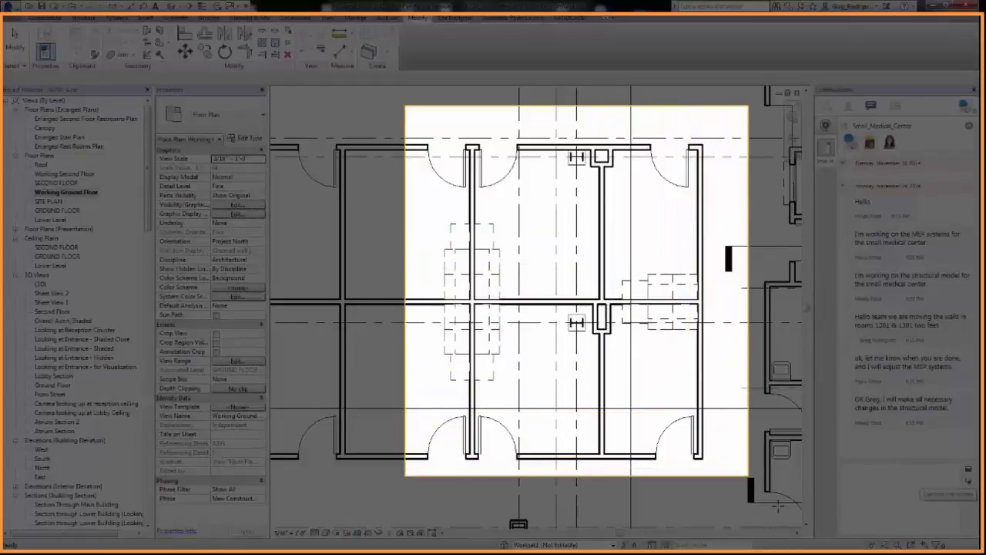
- Capture the moved rooms and send it with 'Please see a capture of the move'
left_click_drag(780, 506, 783, 512)
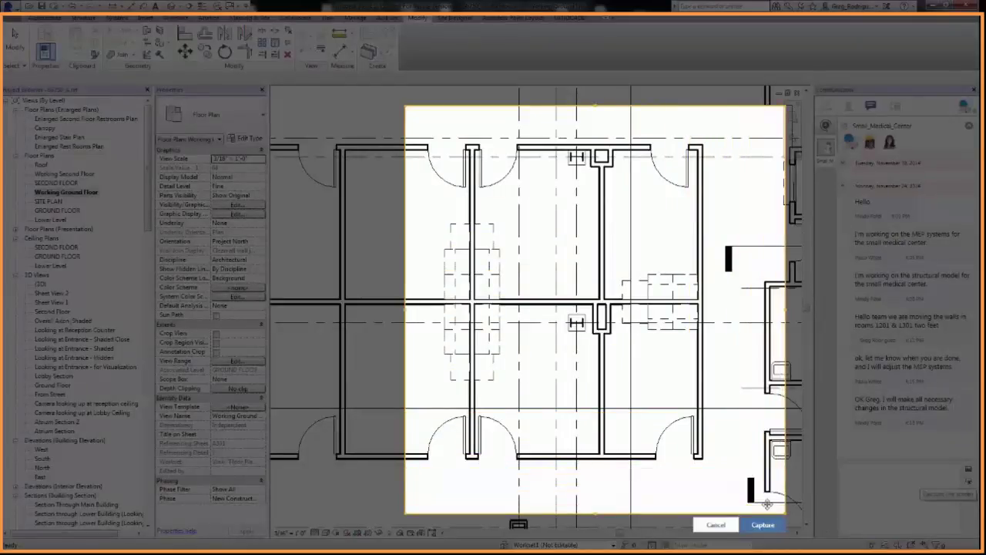
left_click(759, 525)
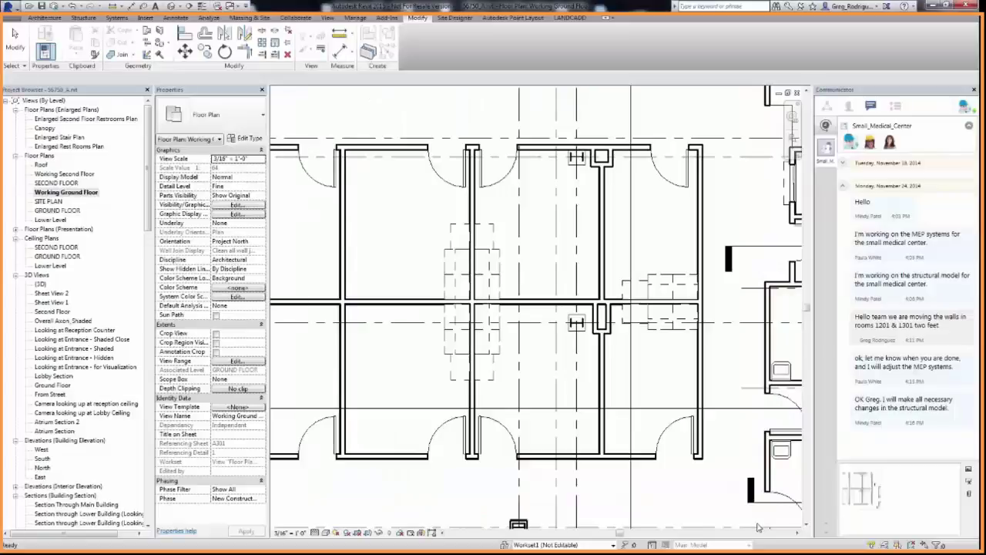
left_click(902, 527)
type("Please see a capture of the move")
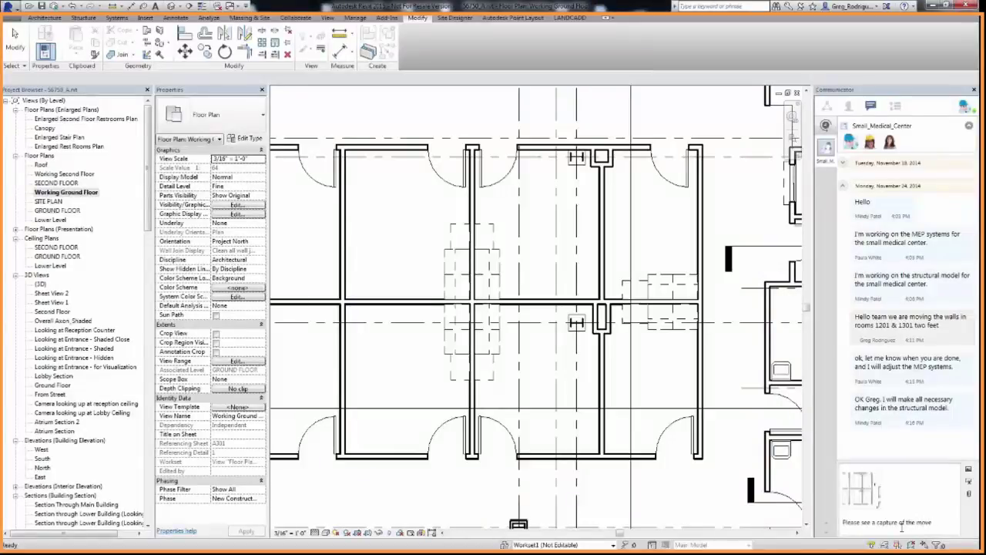
key("Return")
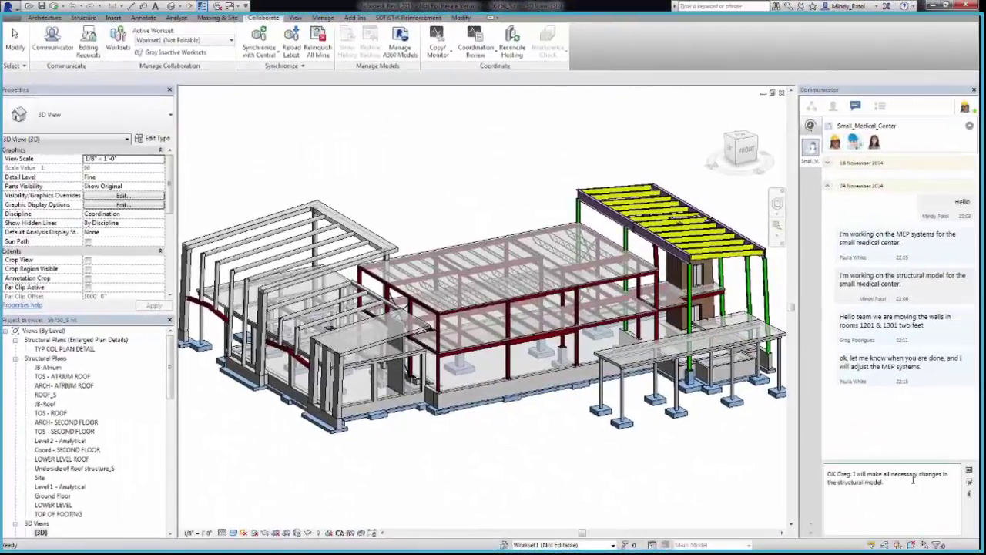
- Send the structural-update reply in chat and check the Active Project activity feed
key("Return")
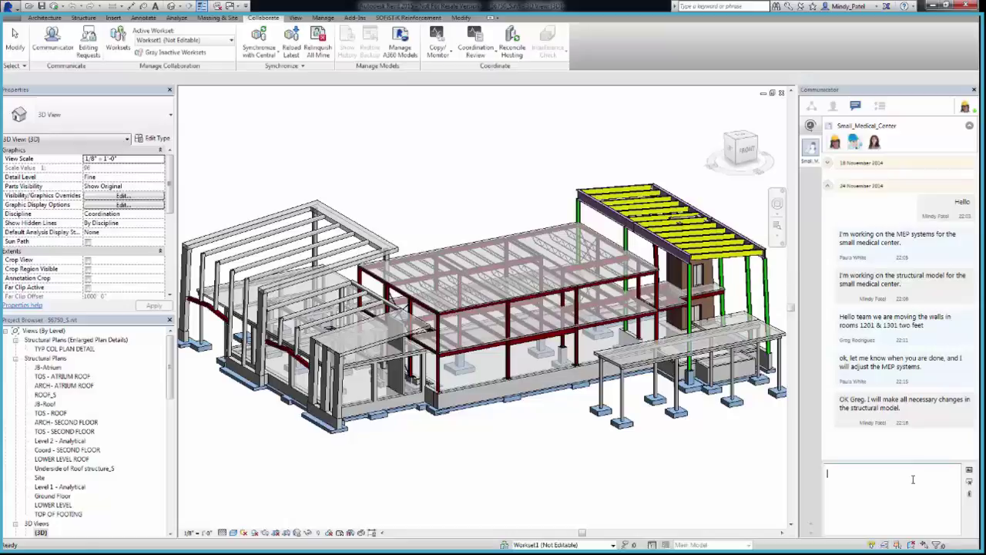
left_click(882, 106)
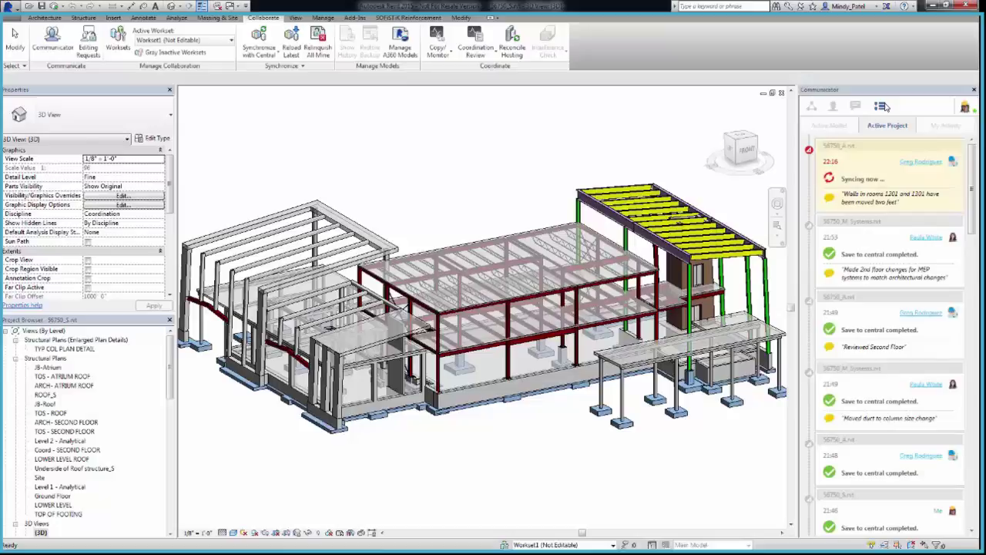
left_click(323, 18)
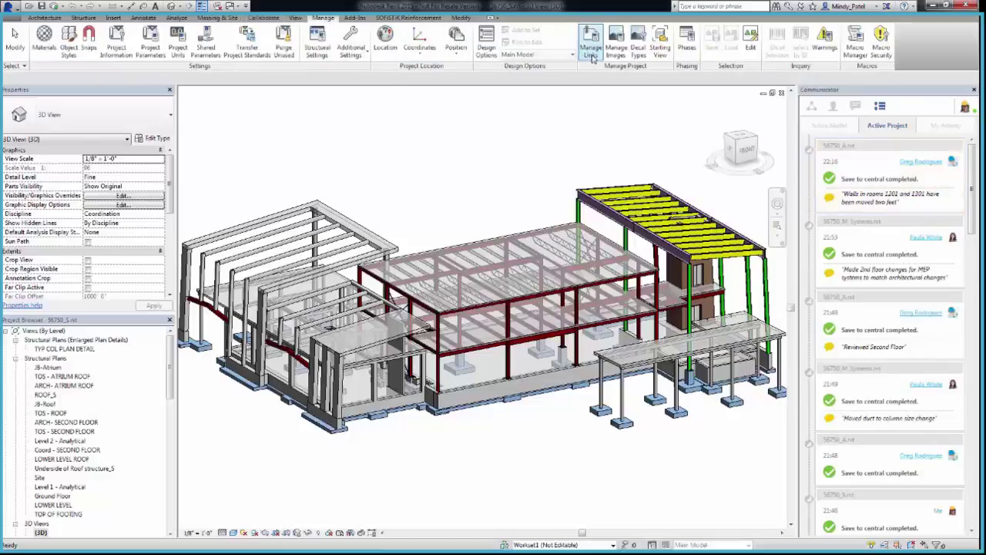
- Reload the linked architectural model 56750_A.rvt
left_click(591, 55)
left_click(146, 131)
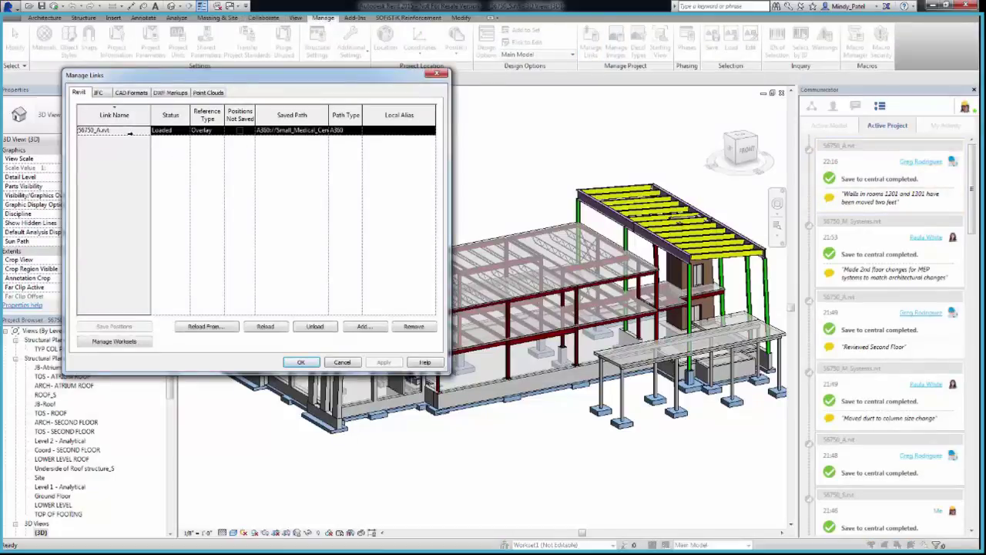
left_click(276, 327)
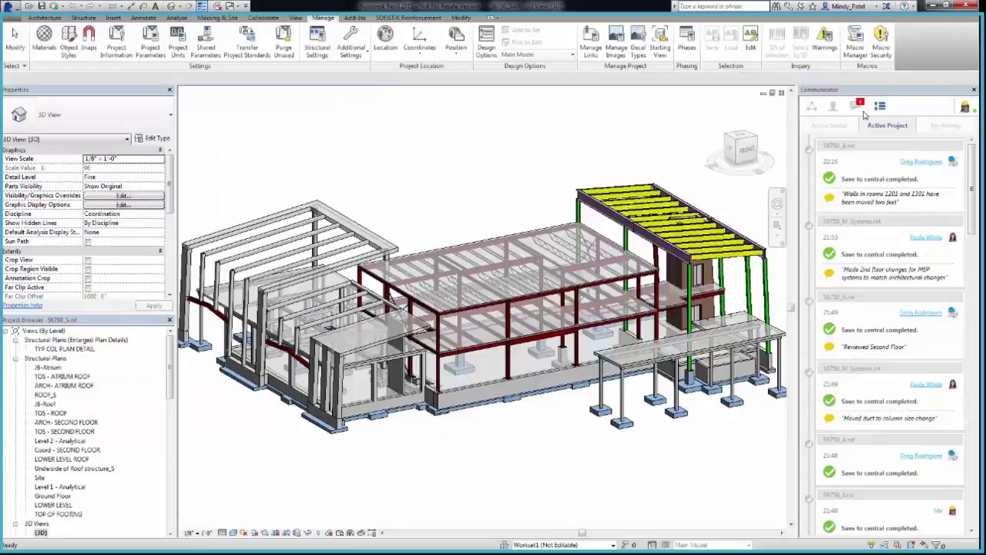
- View Greg's shared capture of the wall move at full size, then close it
left_click(859, 112)
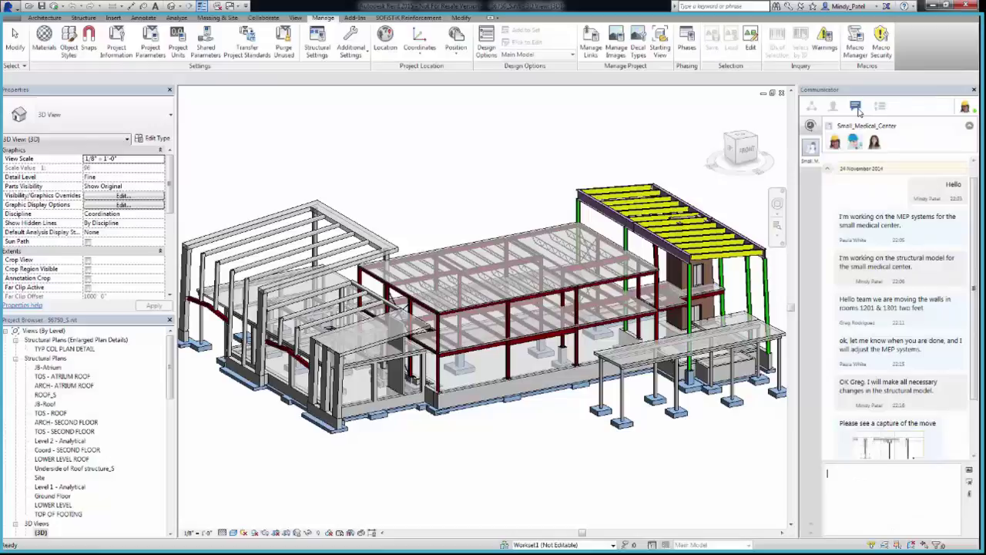
scroll(972, 231, "down", 3)
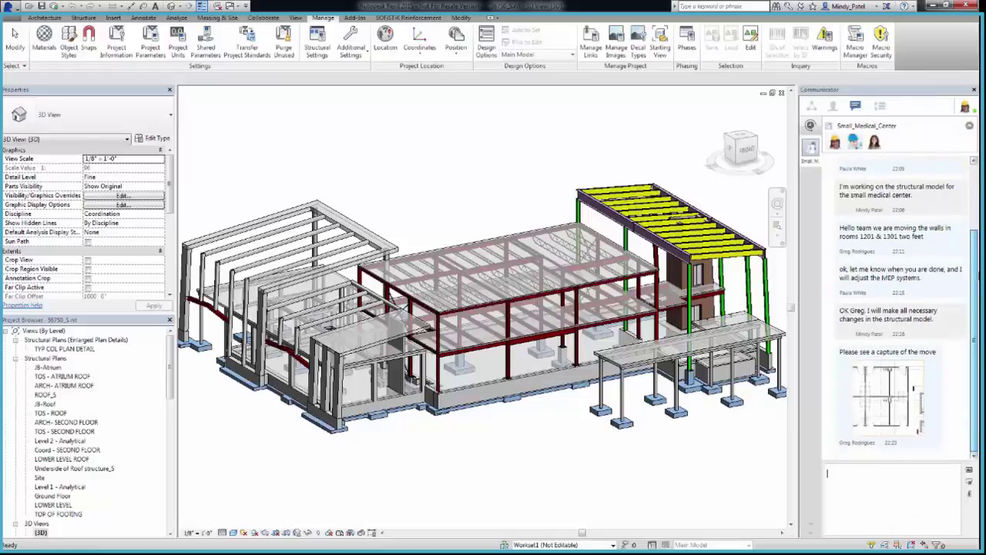
left_click(890, 397)
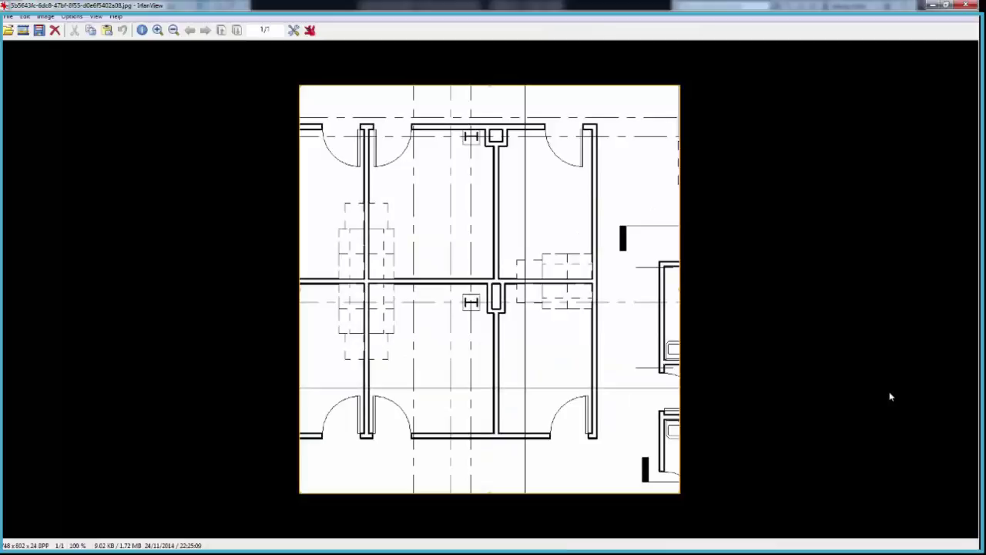
left_click(966, 6)
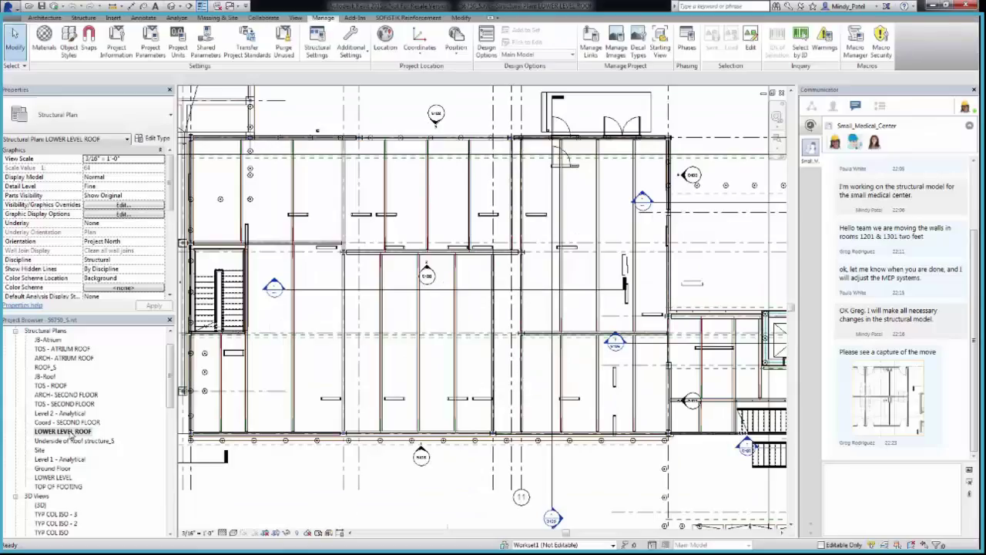
- Move grid line 11 two feet over on the LOWER LEVEL ROOF plan
left_click(521, 479)
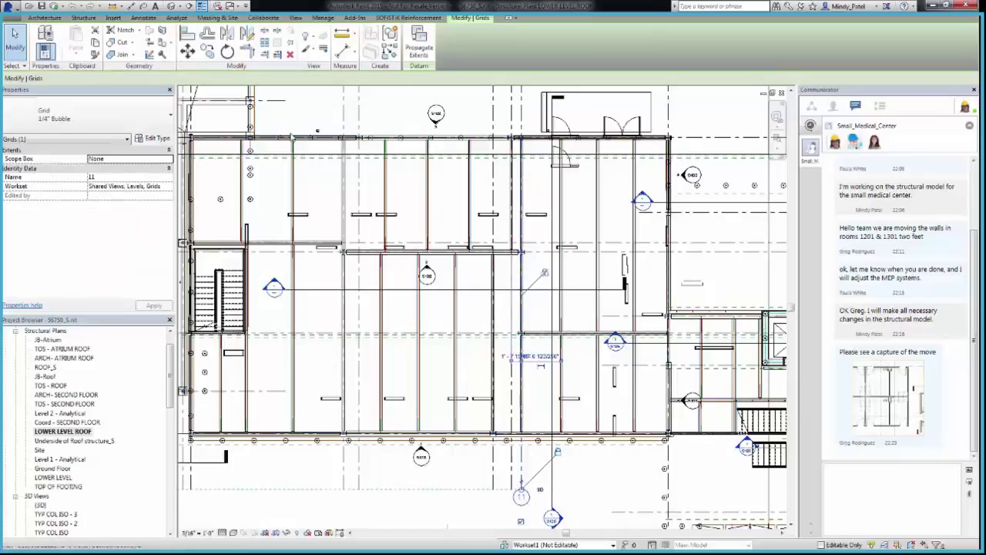
left_click(187, 51)
left_click(547, 484)
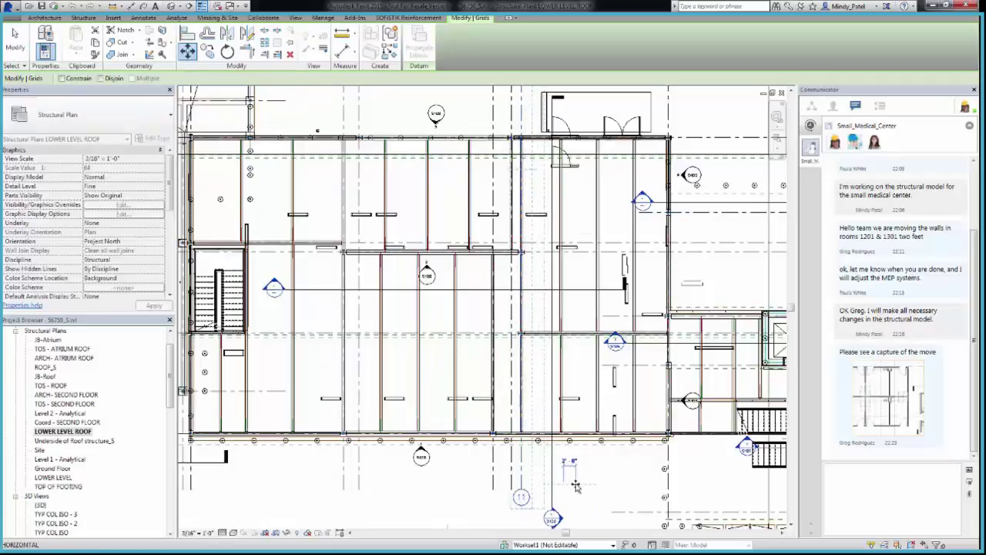
scroll(575, 483, "up", 1)
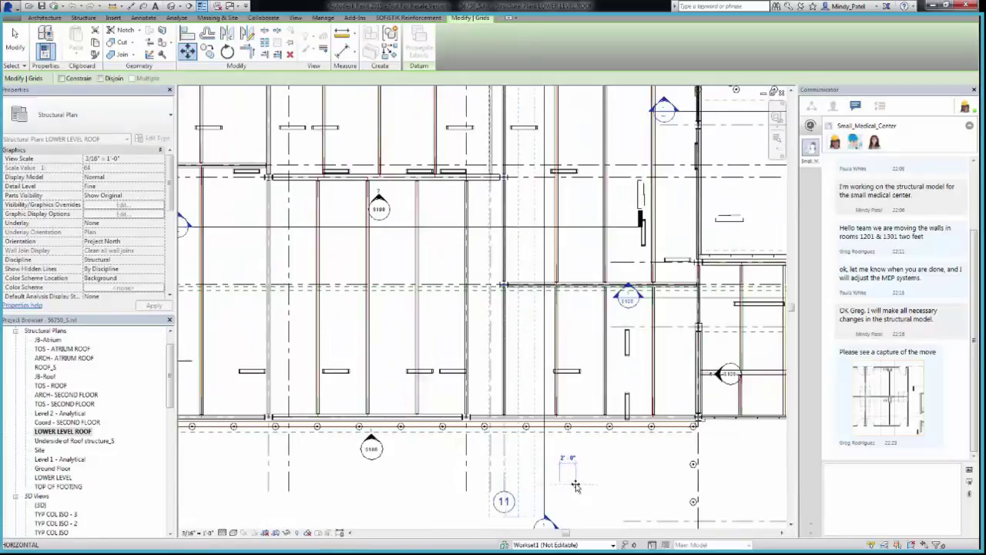
scroll(574, 484, "up", 1)
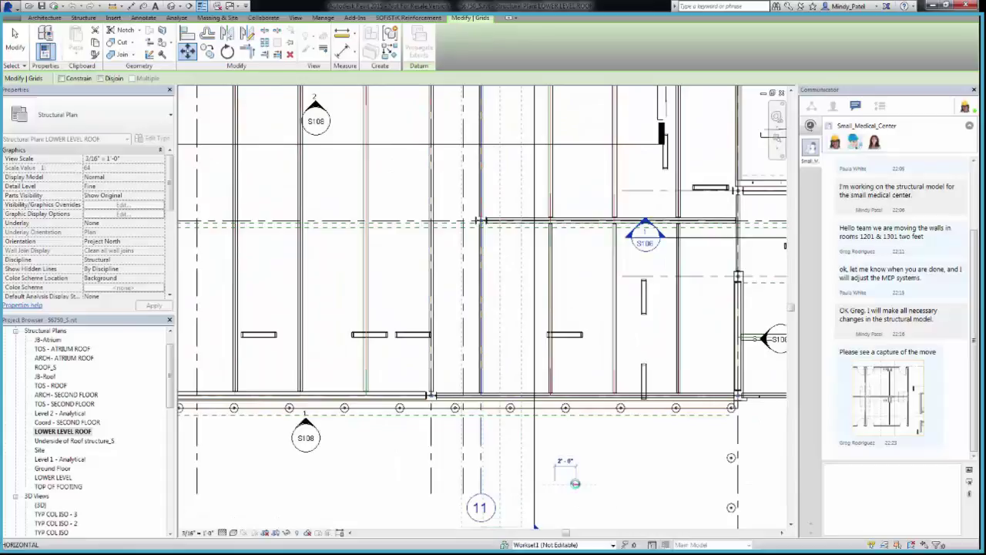
left_click(576, 486)
scroll(576, 488, "down", 1)
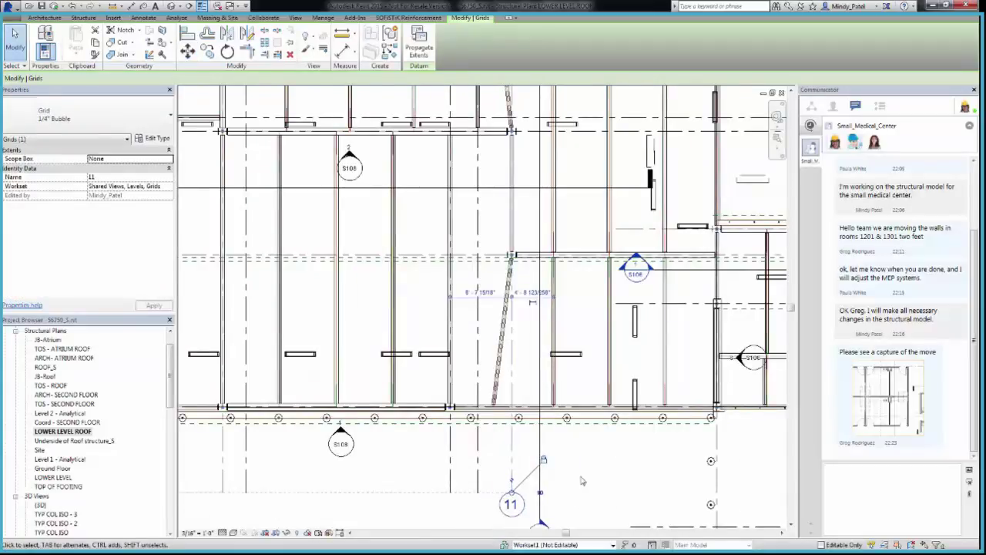
scroll(578, 485, "down", 1)
scroll(583, 462, "down", 1)
- Stretch the diagonal beam's end to the column intersection
middle_click_drag(591, 421, 569, 491)
left_click(487, 484)
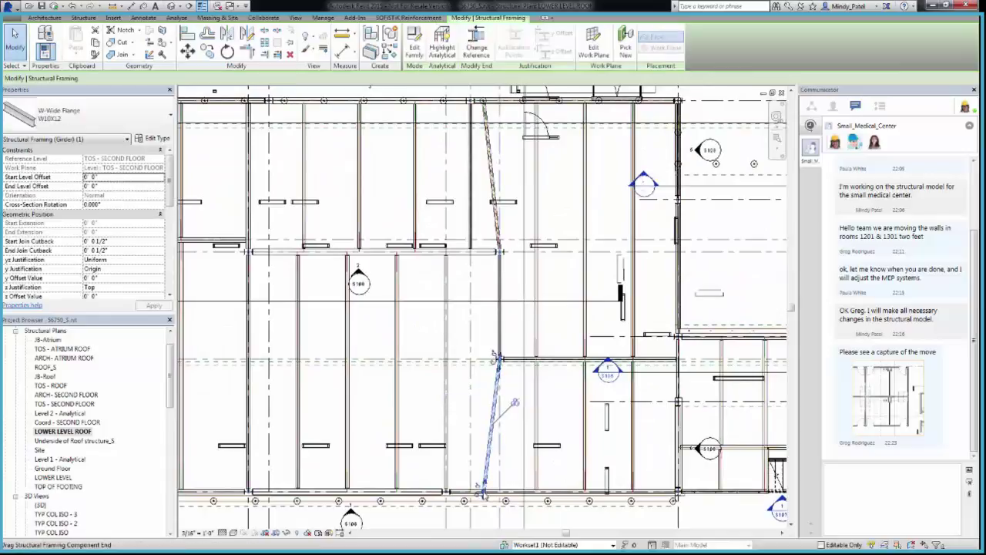
left_click_drag(485, 485, 499, 491)
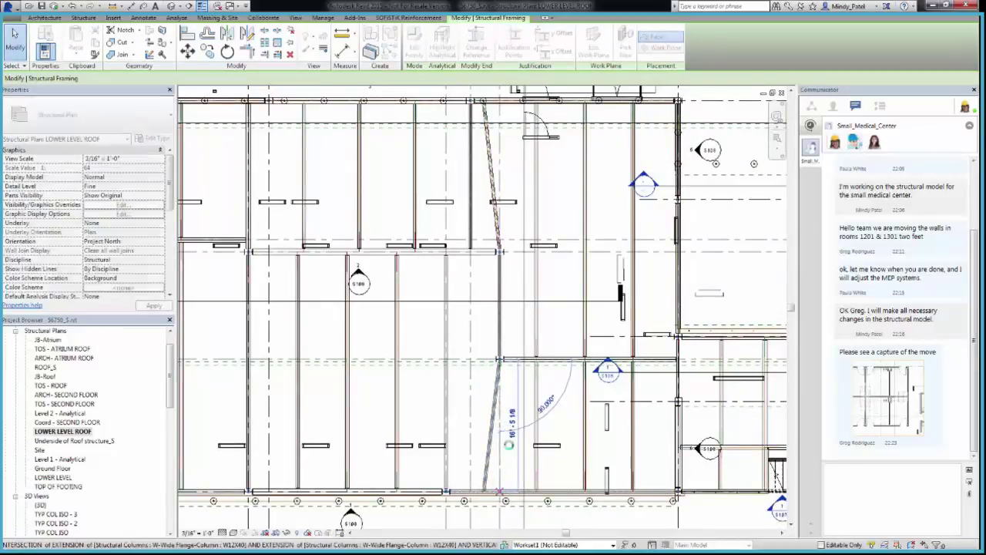
- Open the 3D view and orbit around the steel columns and beams below the second-floor deck
double_click(40, 504)
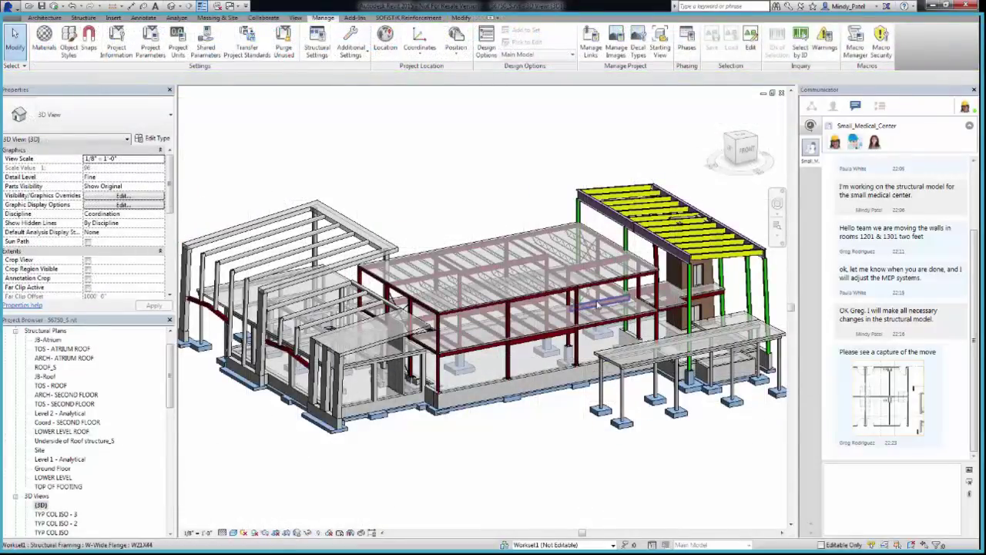
scroll(591, 306, "up", 2)
scroll(591, 306, "up", 2)
scroll(591, 306, "down", 1)
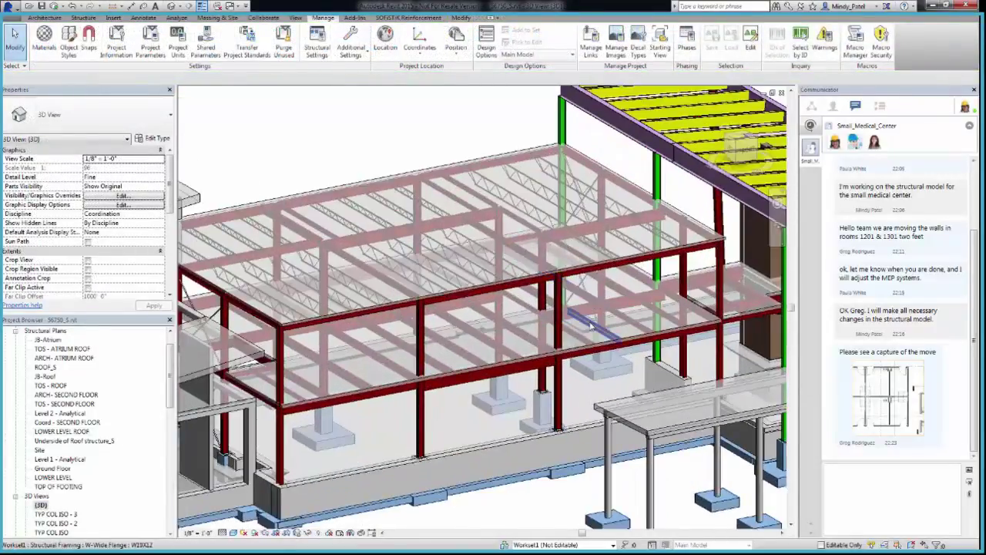
middle_click_drag(539, 331, 622, 325, "shift")
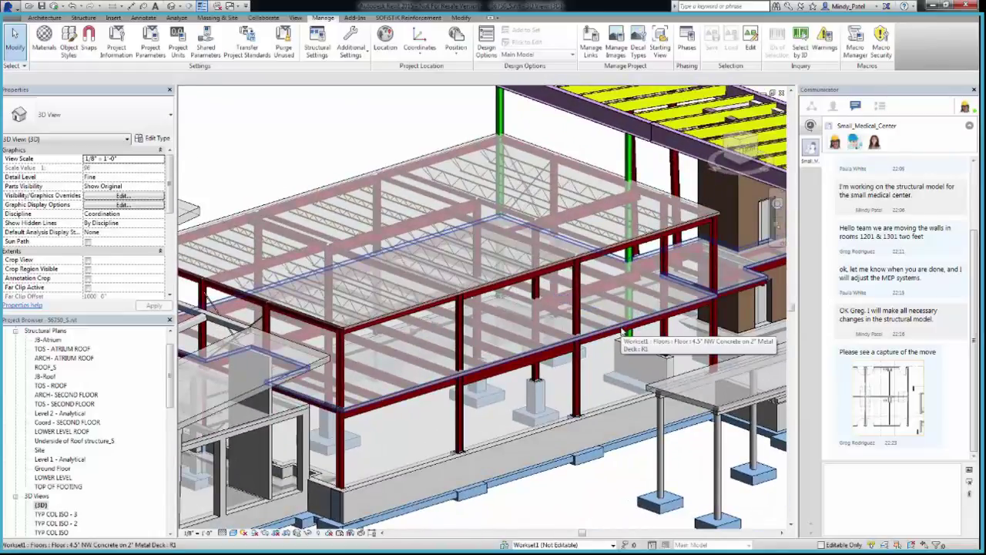
- Message the team that the change is in the structural model and will be synchronized
left_click(892, 484)
type("I have included that change in the structural model and I will synchronize with the central file in a few seconds.")
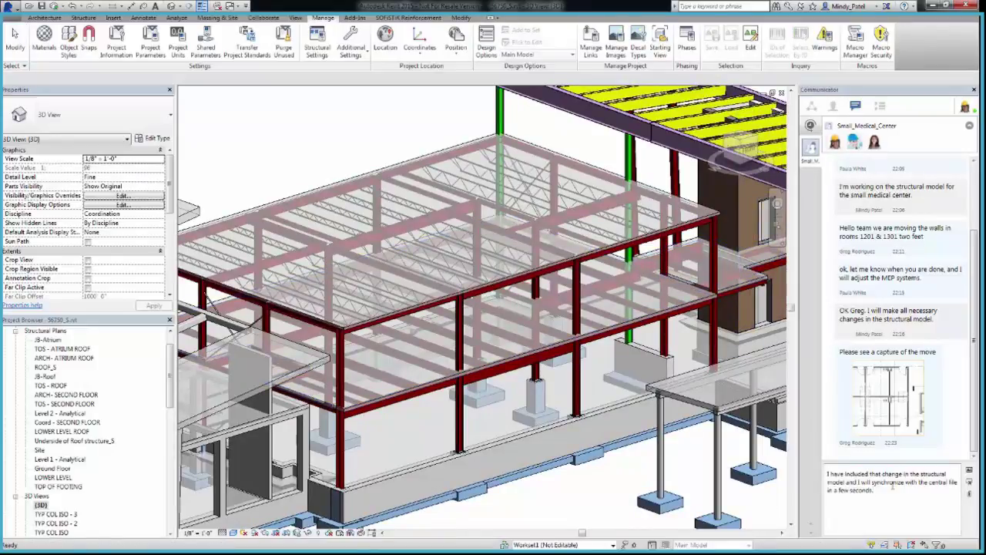
key("Return")
- Synchronize with central, commenting 'Grid 11 moved two feet to right', then view the activity feed
left_click(263, 17)
left_click(259, 56)
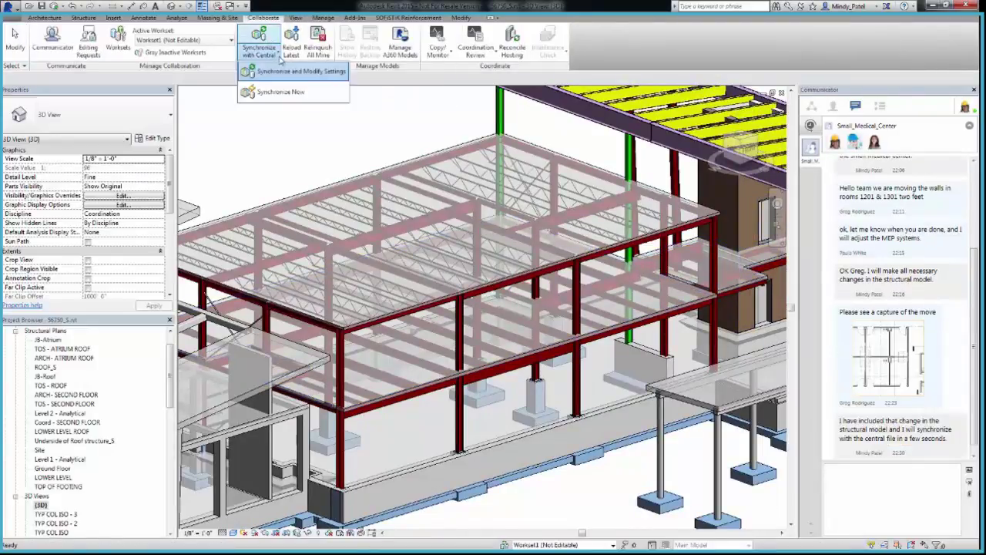
left_click(284, 72)
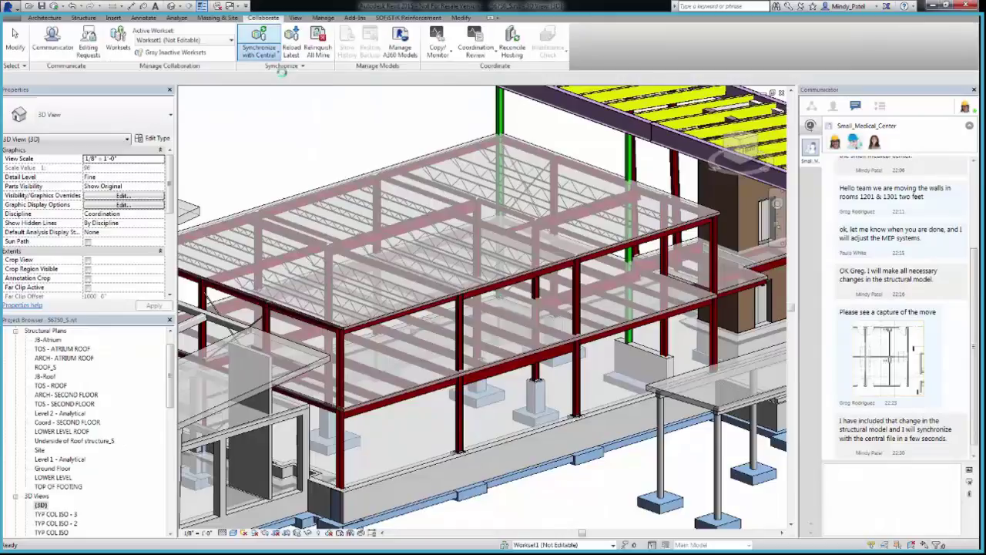
left_click(337, 160)
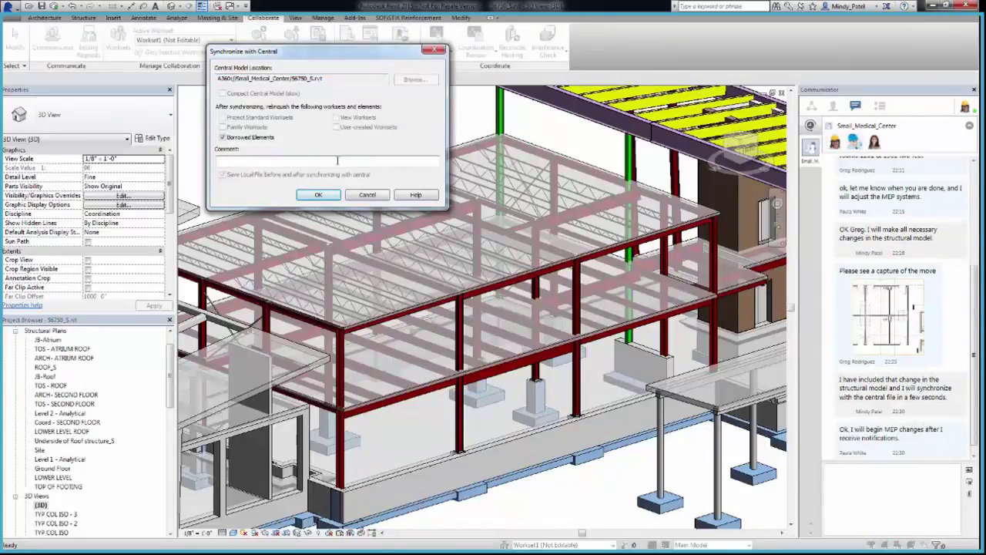
type("Grid 11 moved two feet to right. Structural columns and beams adjusted accordingly.")
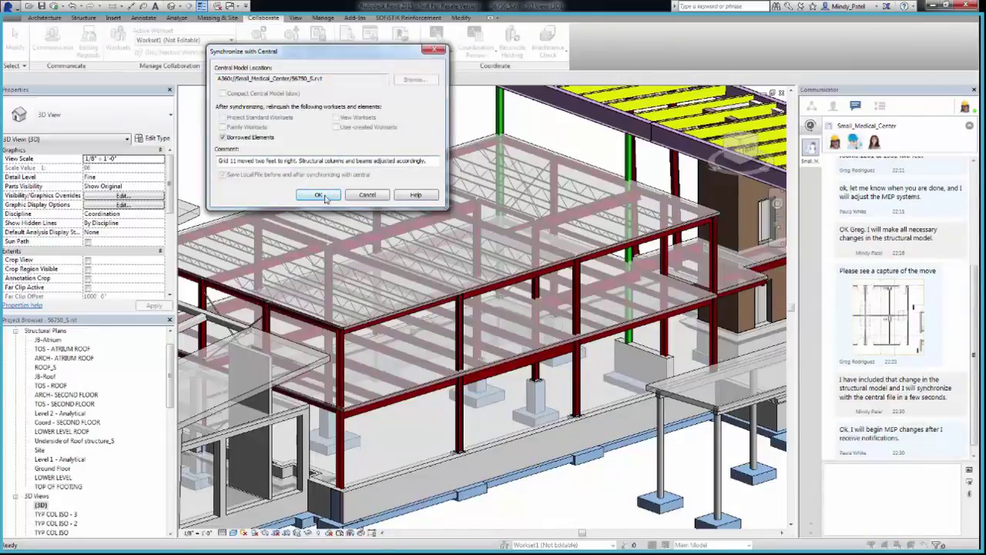
left_click(318, 195)
left_click(886, 125)
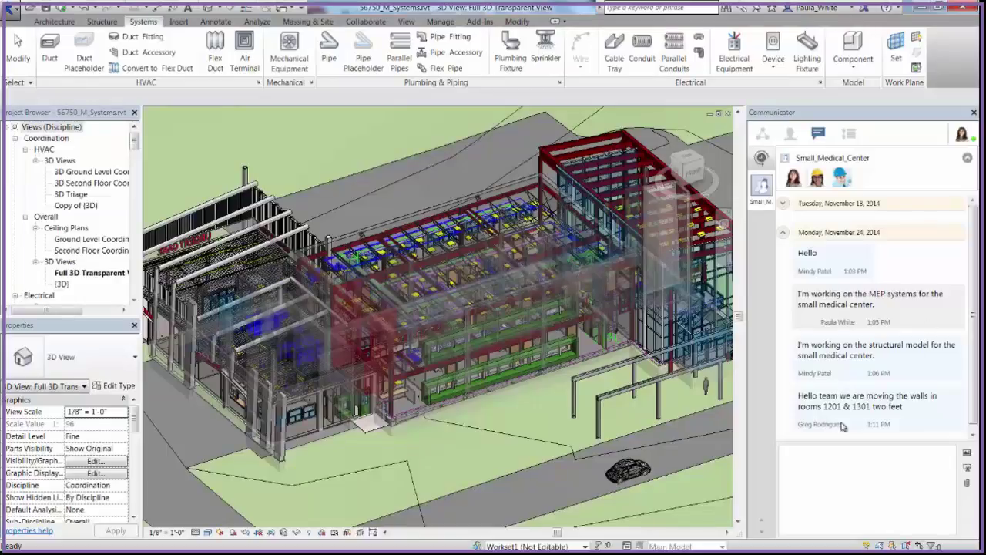
- Post a corrected reply promising to adjust the MEP systems, then view the project activity feed
left_click(819, 466)
type("ok, let me konw")
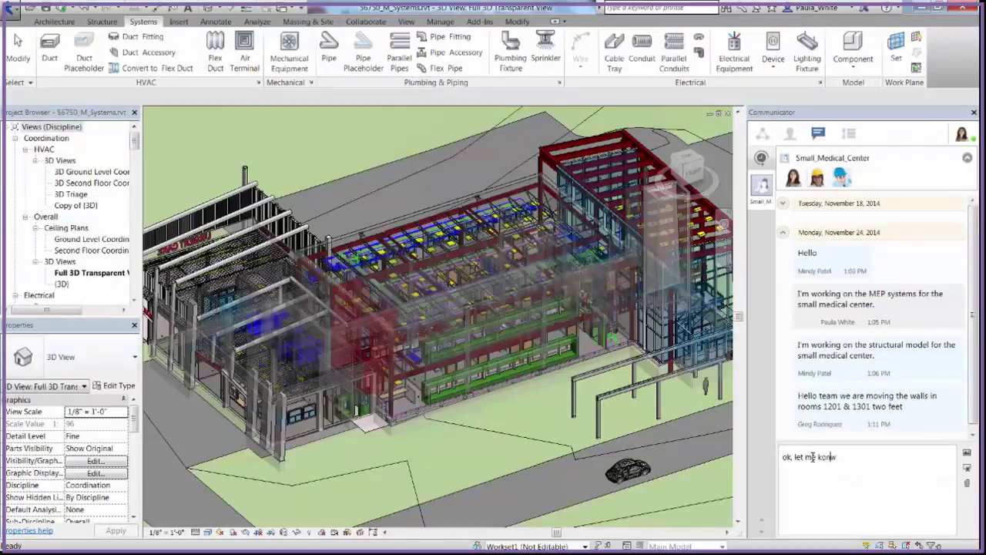
key("BackSpace")
key("BackSpace")
key("BackSpace")
type("now when you are done, and I will adjust the MEP systems.")
key("Return")
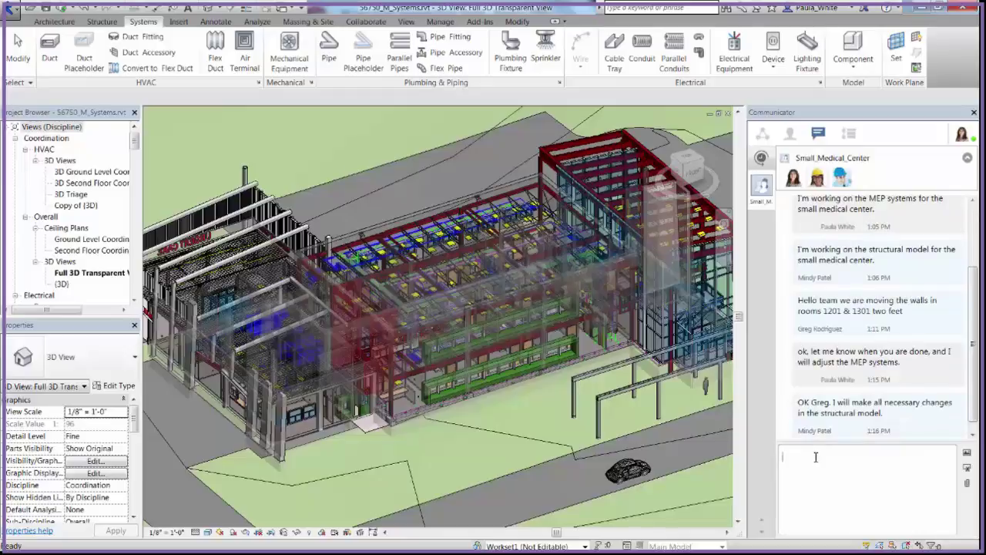
left_click(850, 135)
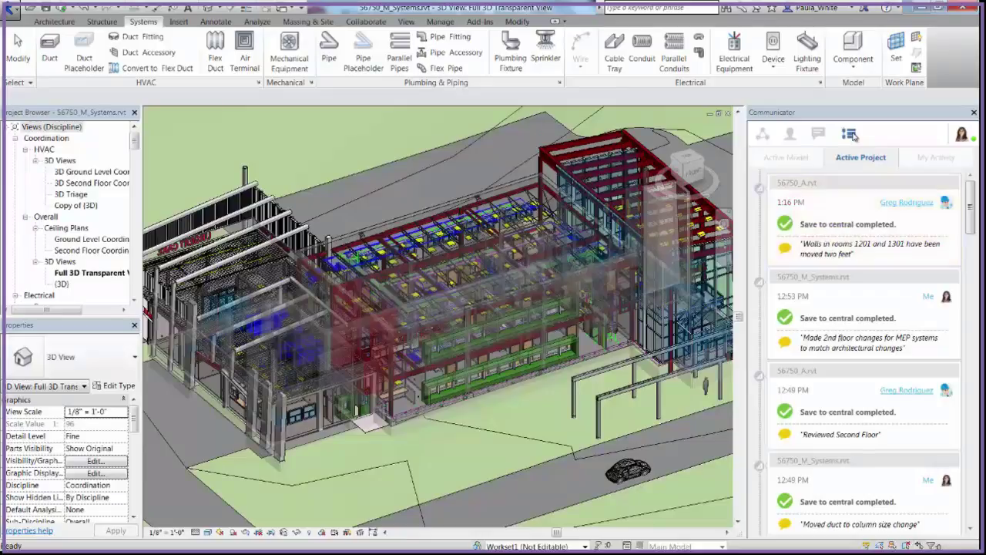
- Reload links 56750_A.rvt and 56750_S.rvt from Manage Links, accepting the warning
left_click(440, 21)
left_click(745, 56)
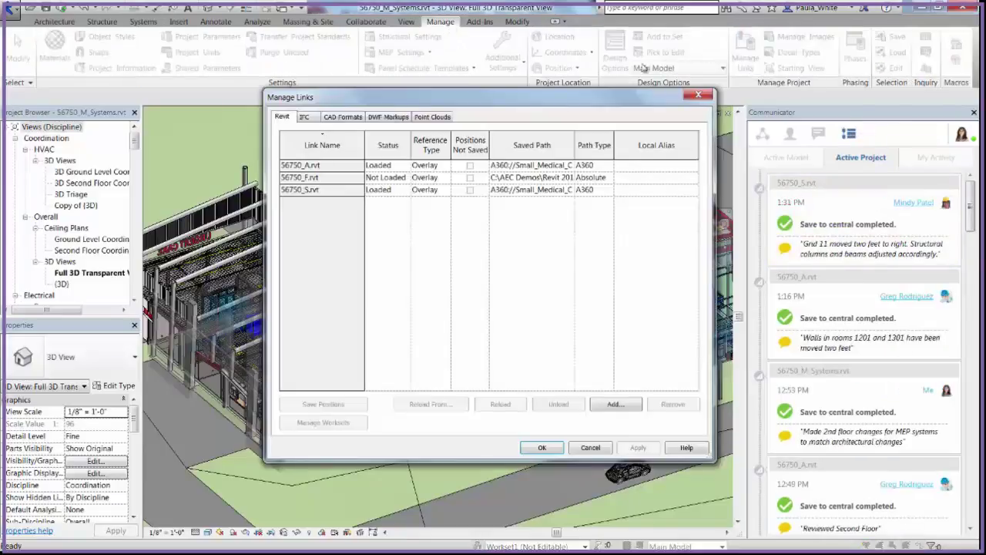
left_click(302, 165)
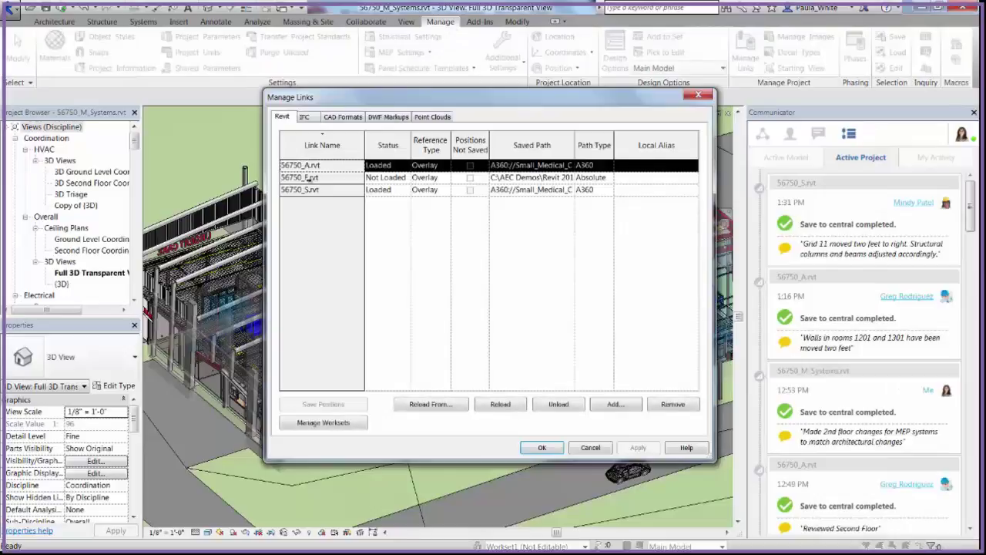
left_click(307, 191, "ctrl")
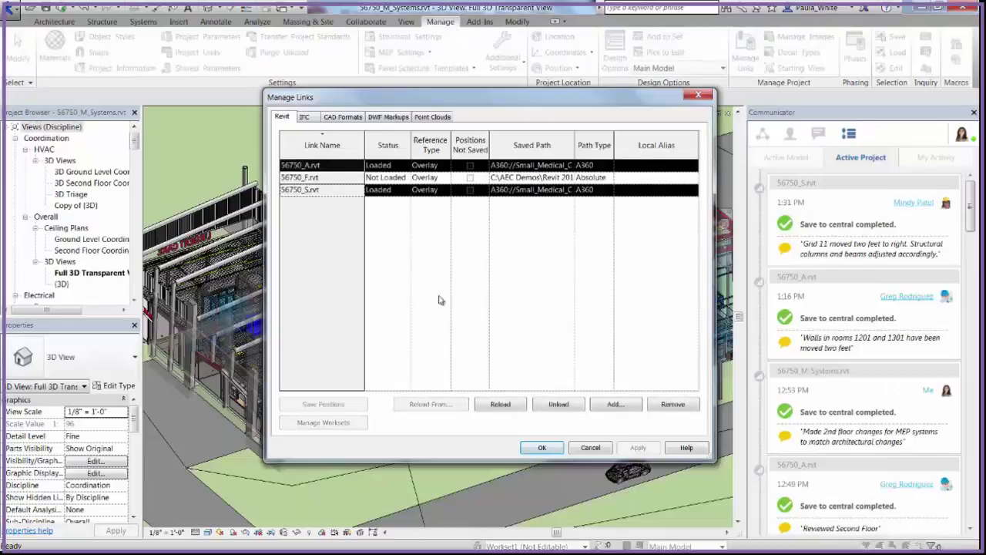
left_click(505, 408)
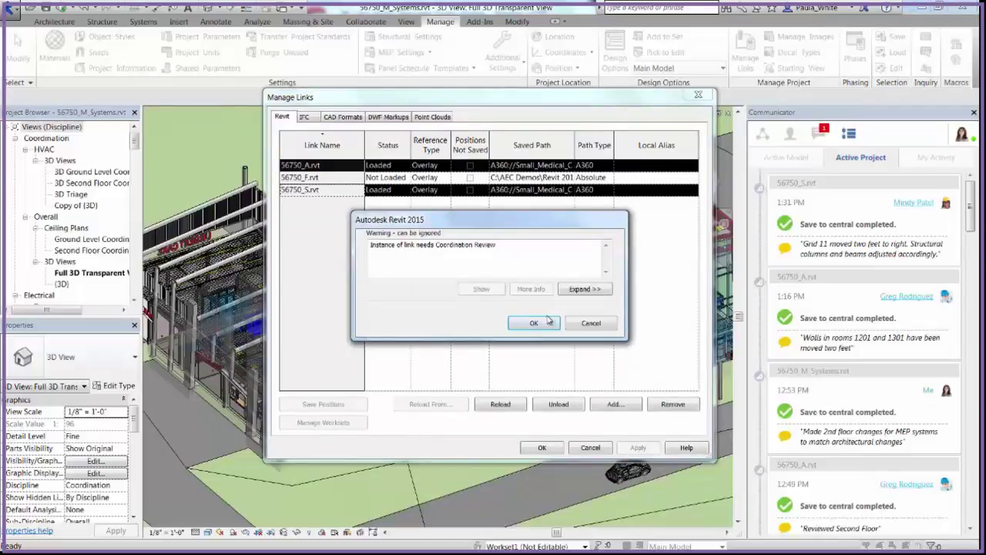
left_click(530, 323)
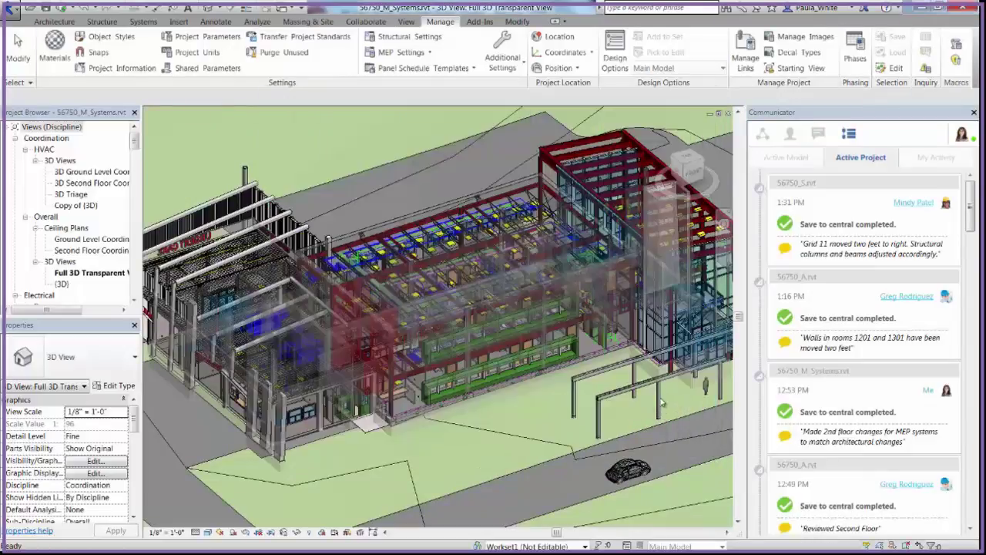
- Move the diffuser and light fixture right in the Ground Level ceiling plan, then open Ground Floor HVAC Plan
double_click(92, 239)
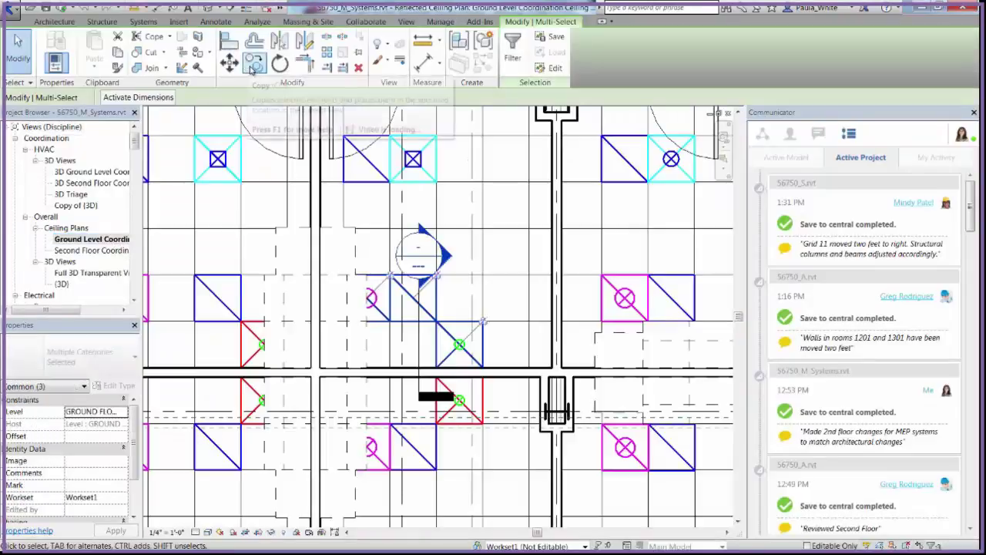
left_click(229, 63)
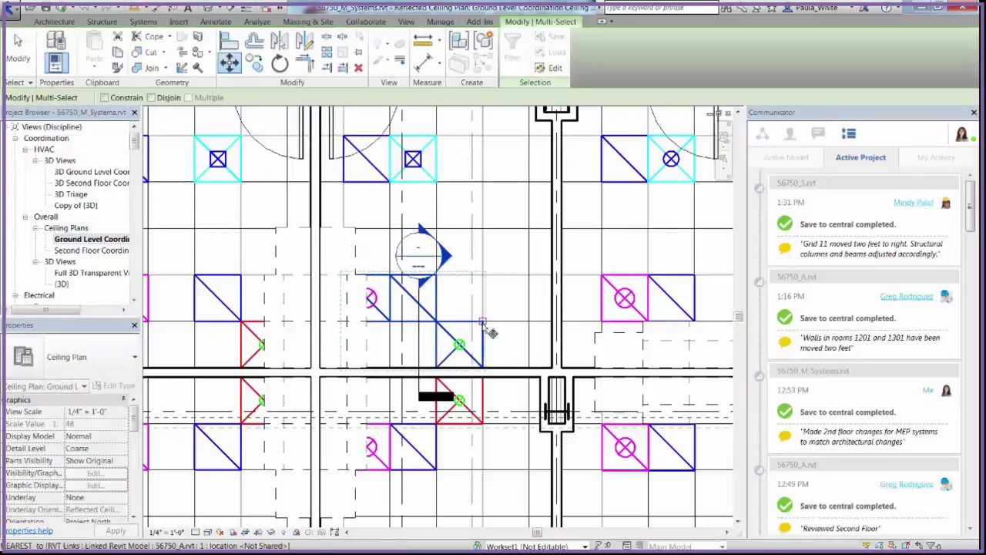
left_click(485, 322)
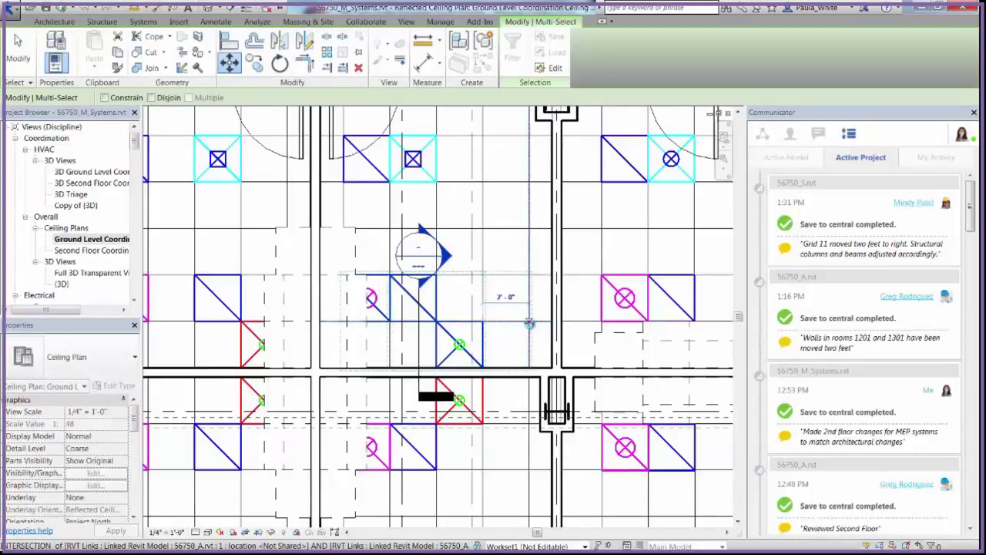
left_click(529, 324)
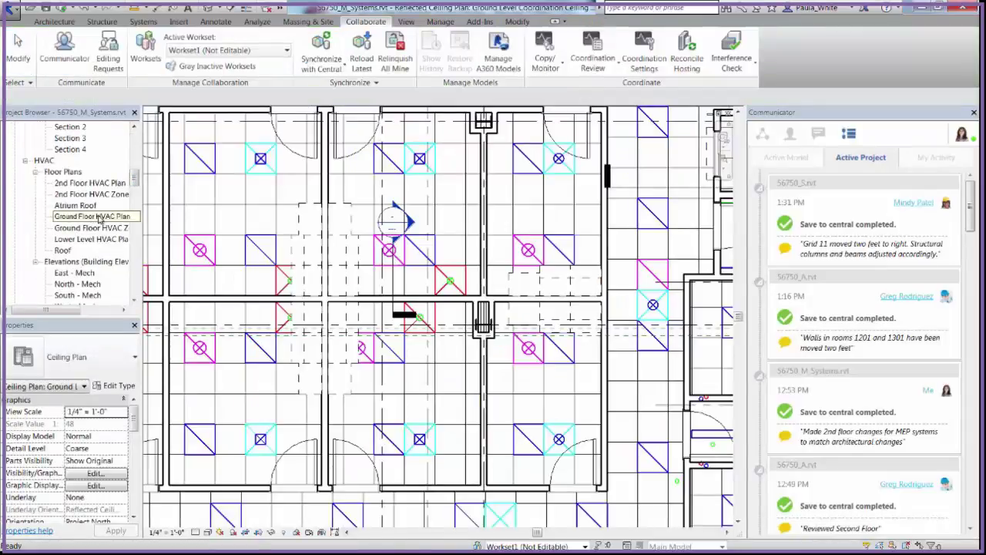
left_click(99, 217)
double_click(108, 216)
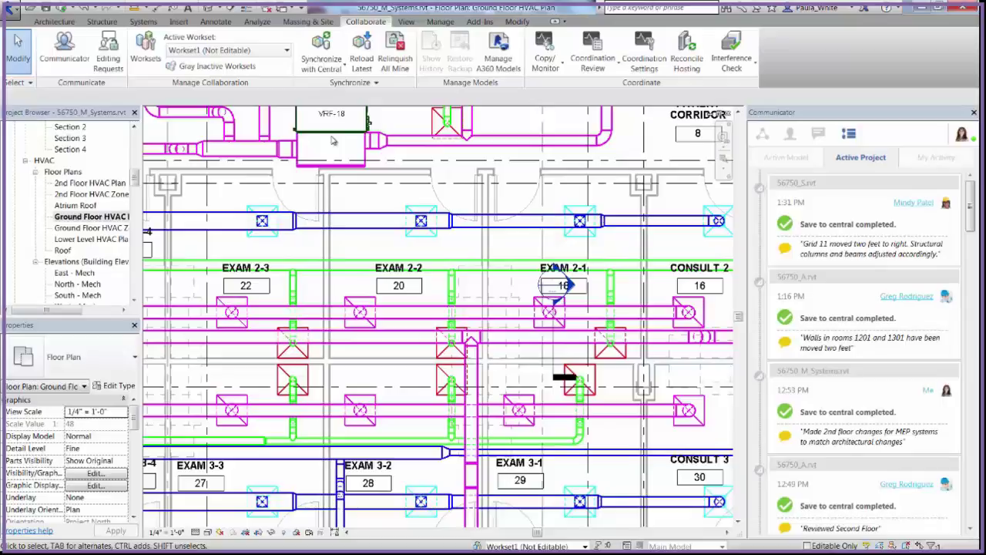
- Sync the MEP model noting fixtures in rooms 1201 & 1301 were aligned, and begin a team update
left_click(321, 48)
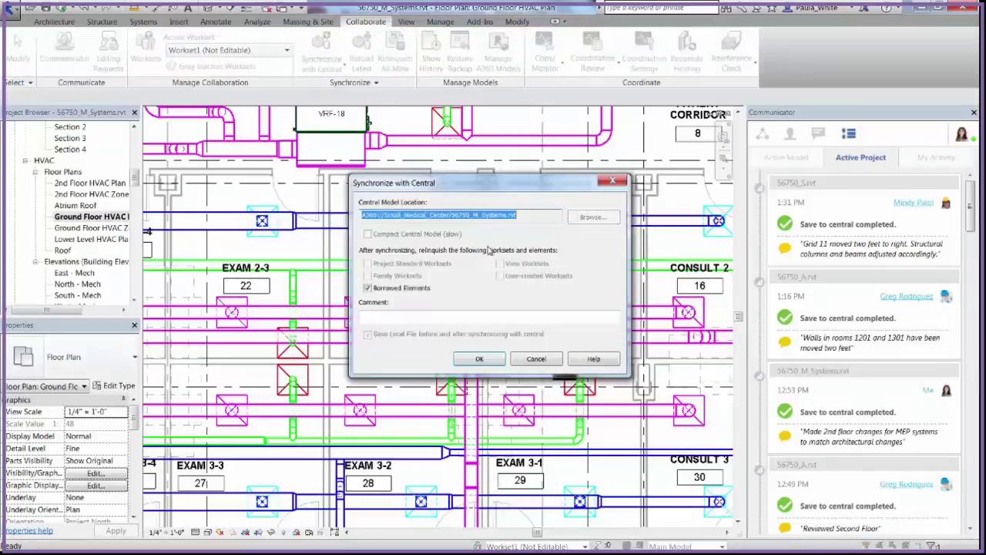
left_click(421, 318)
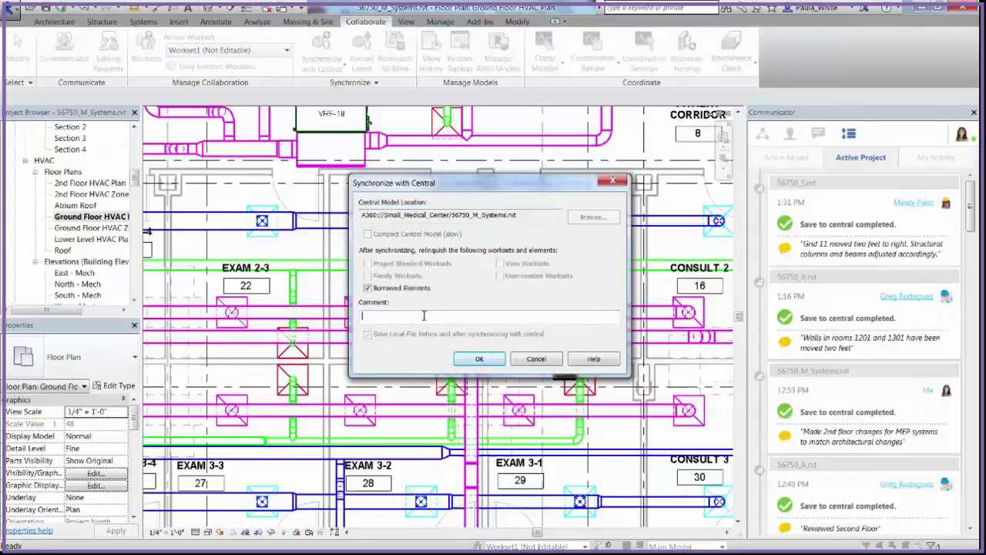
type("Moved diffuser and lighting fixtures in rooms 1201 & 1301 to align with ceiling grid and space.  Ducts are connected correctly.")
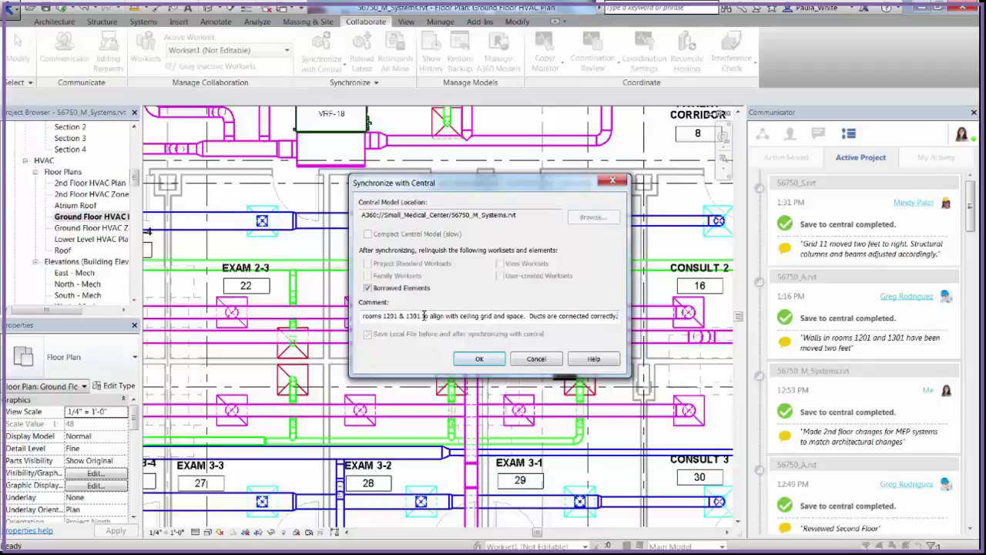
key("Return")
left_click(822, 456)
type("I've just made the changes to the diffusers and light fixtures in the ex")
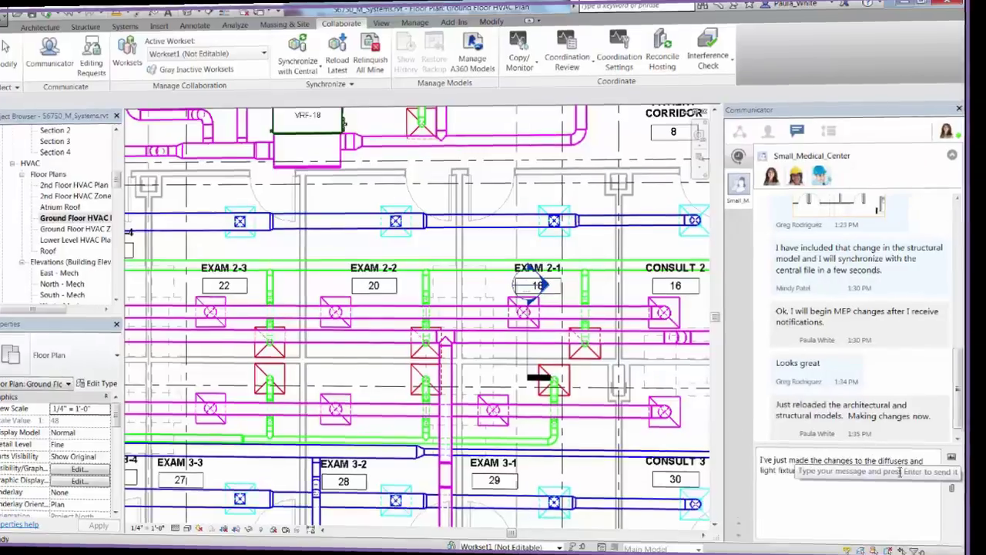